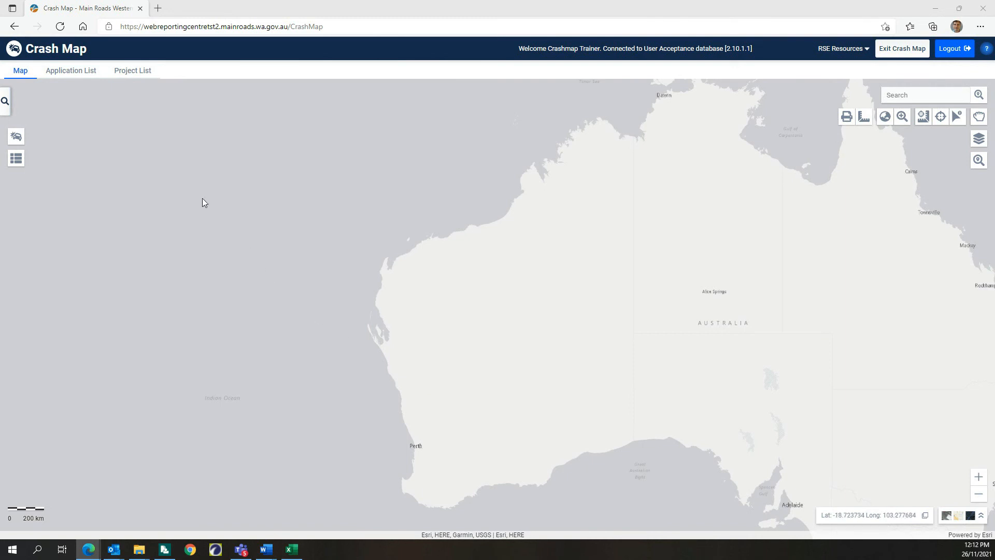
Open the cluster query settings, try the Intersection cluster type and return it to Road
{"action": "left_click", "coordinate": [6, 105]}
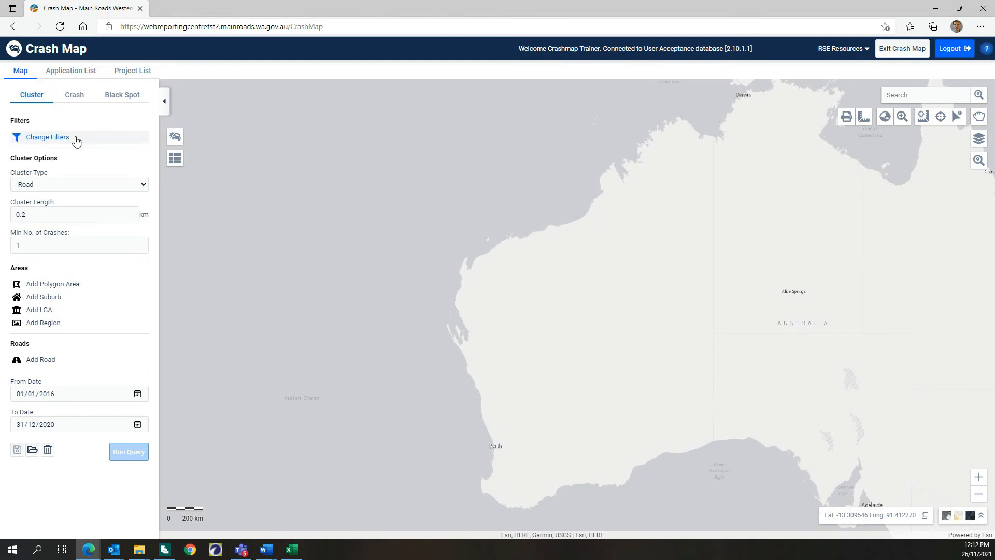
{"action": "left_click", "coordinate": [137, 186]}
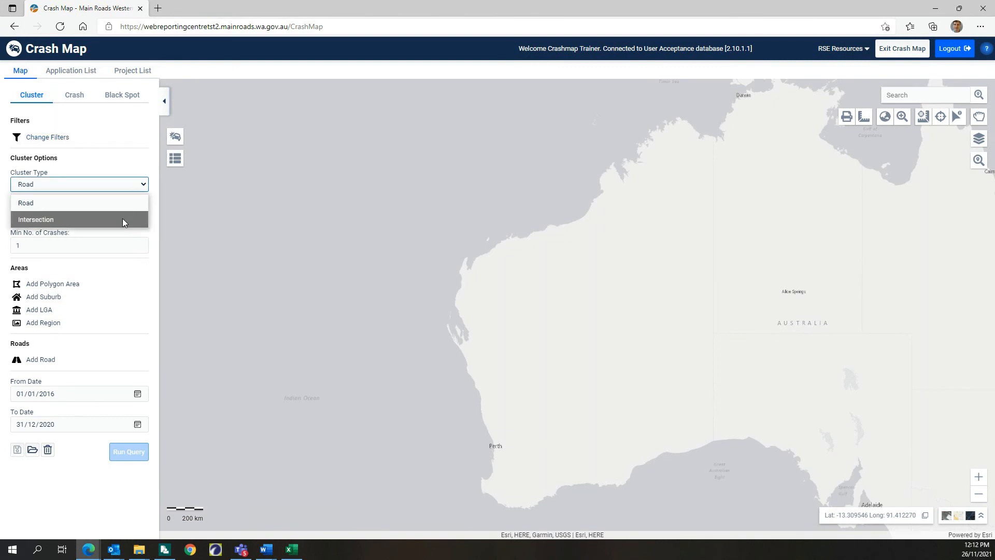
{"action": "left_click", "coordinate": [124, 219]}
{"action": "left_click", "coordinate": [138, 187]}
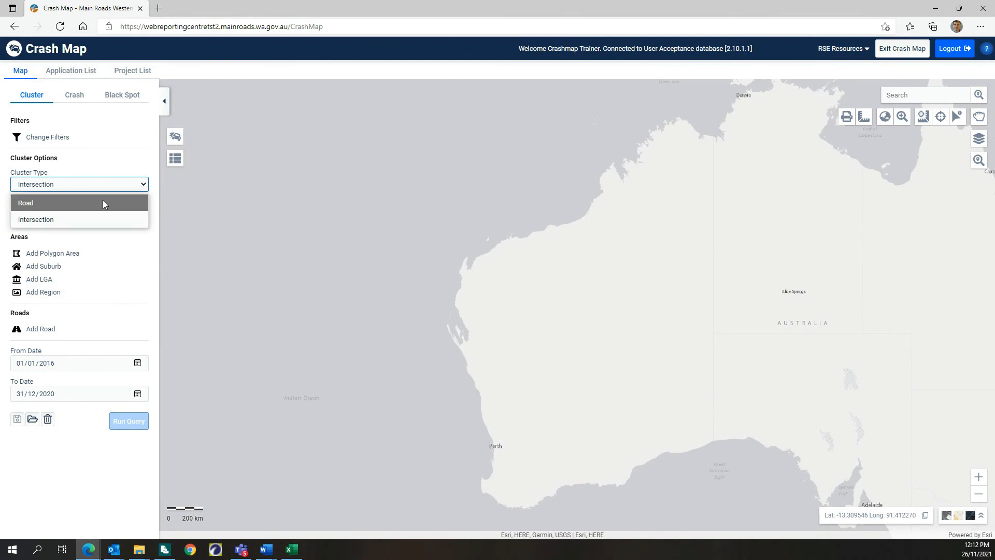
{"action": "left_click", "coordinate": [103, 202]}
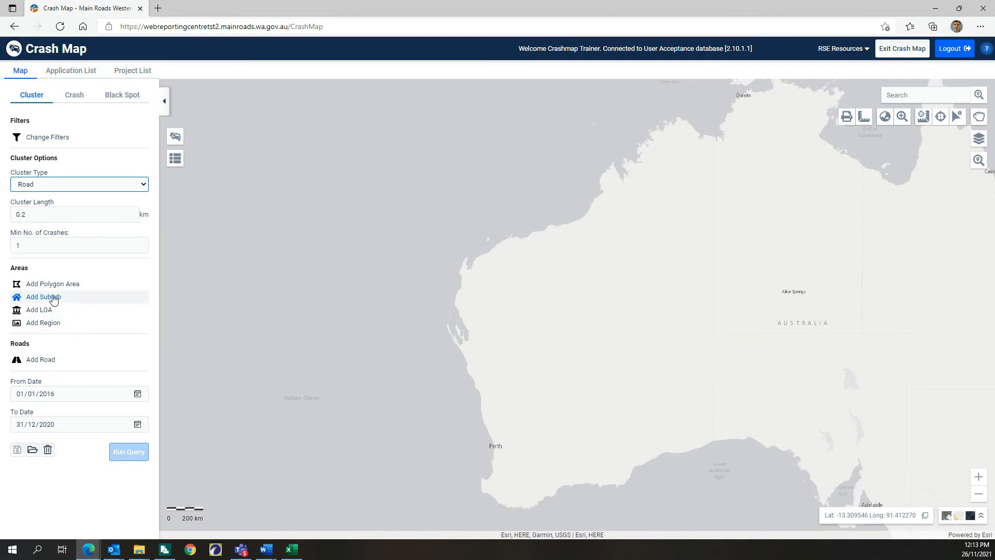
Look through the cluster filter categories, including Severity, Day of Week, Gender of Driver and Surface Type, and close the filters
{"action": "left_click", "coordinate": [36, 138]}
{"action": "left_click", "coordinate": [183, 178]}
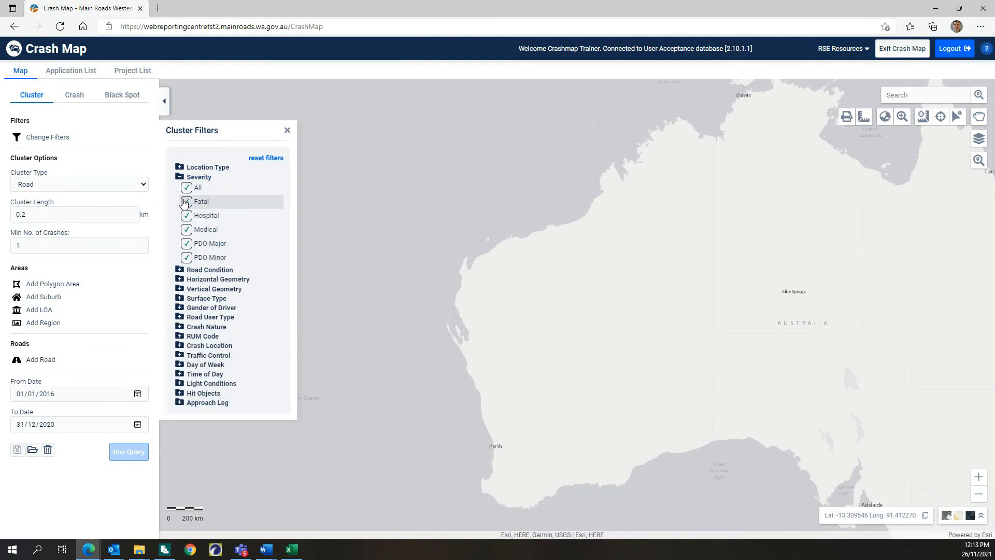
{"action": "left_click", "coordinate": [180, 306]}
{"action": "left_click", "coordinate": [180, 338]}
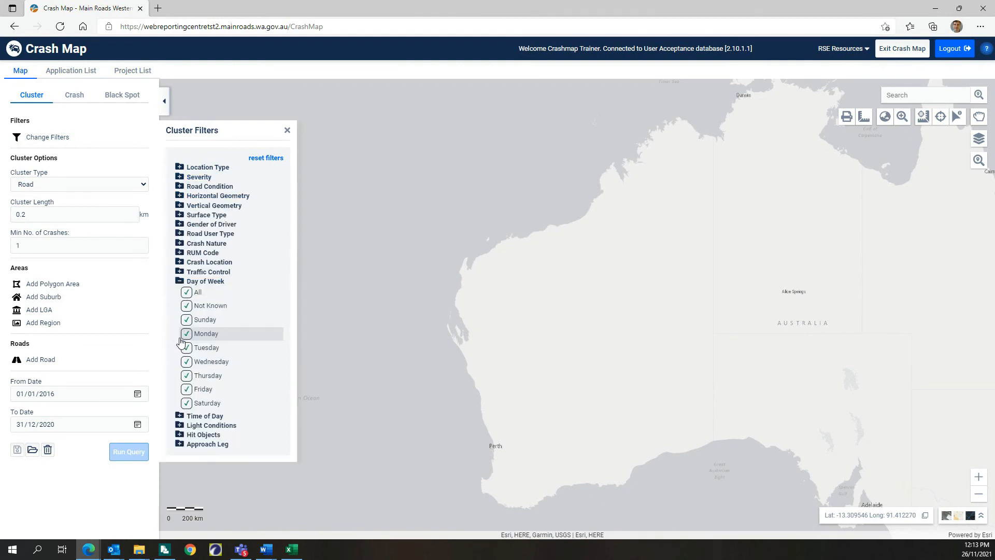
{"action": "left_click", "coordinate": [185, 226]}
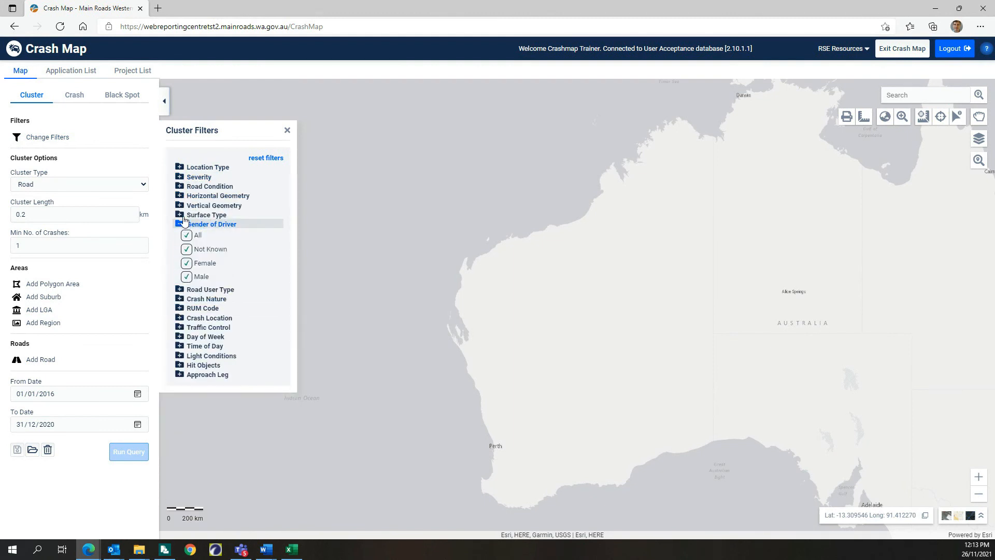
{"action": "left_click", "coordinate": [177, 214]}
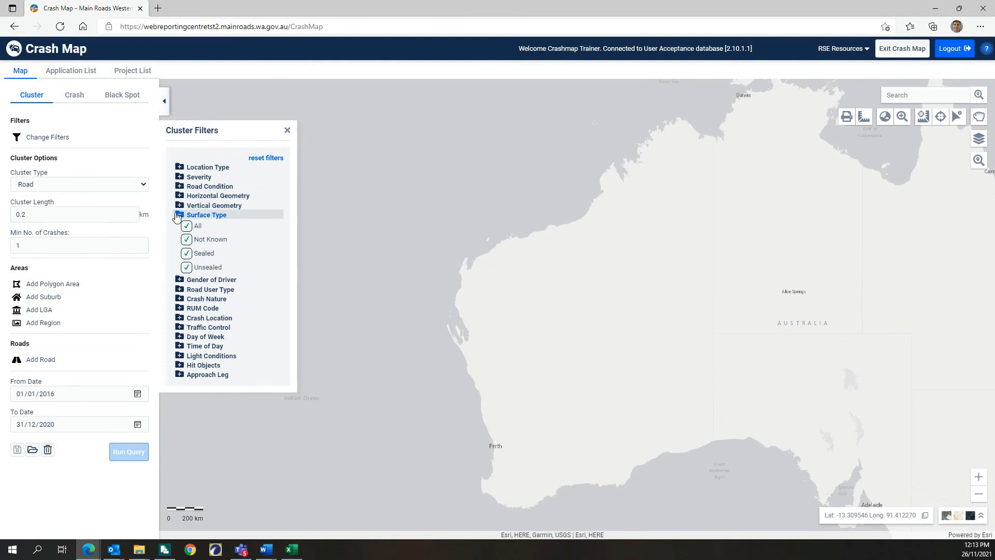
{"action": "left_click", "coordinate": [288, 131]}
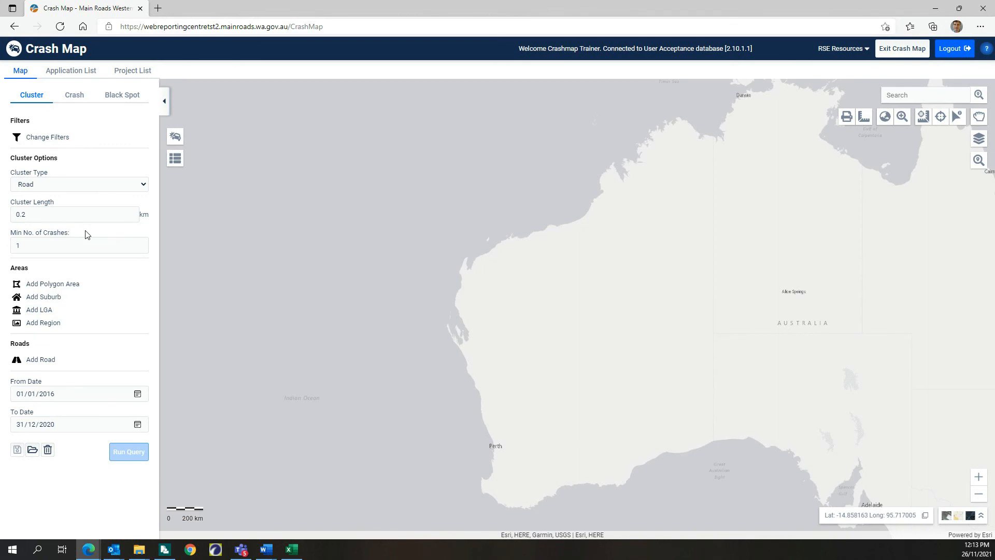
Choose Road as the cluster type, view the PERTH (C) LGA on the map and add it as the query area
{"action": "left_click", "coordinate": [126, 190]}
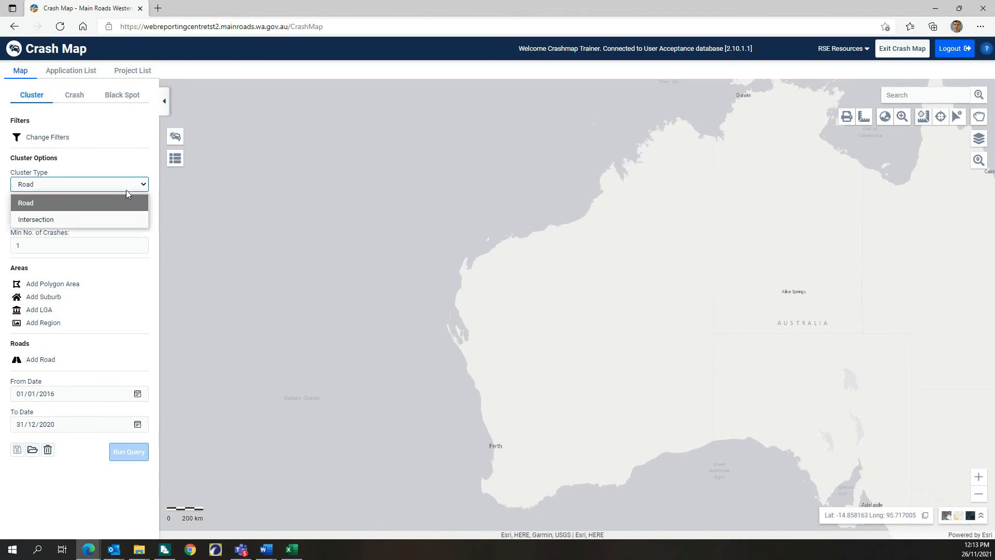
{"action": "left_click", "coordinate": [50, 207]}
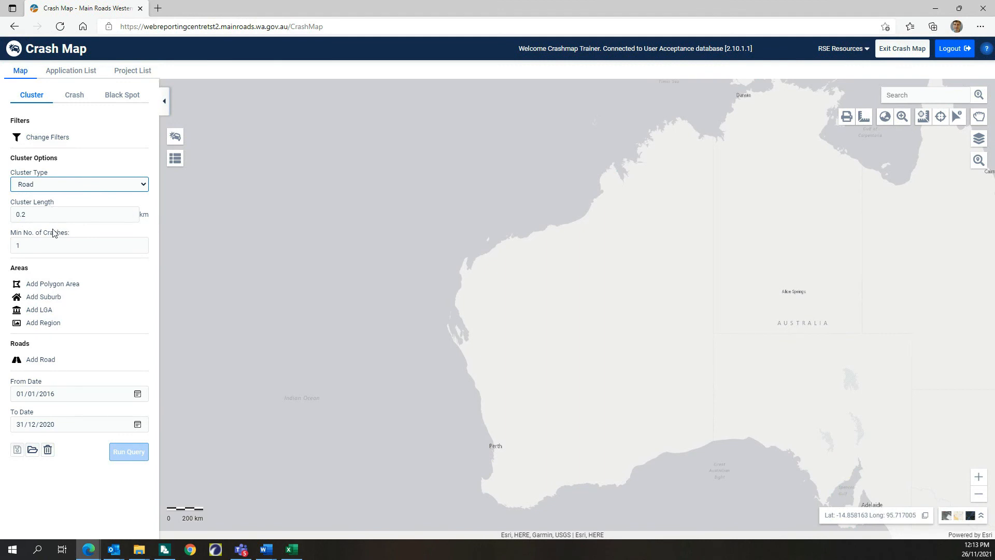
{"action": "left_click", "coordinate": [45, 311]}
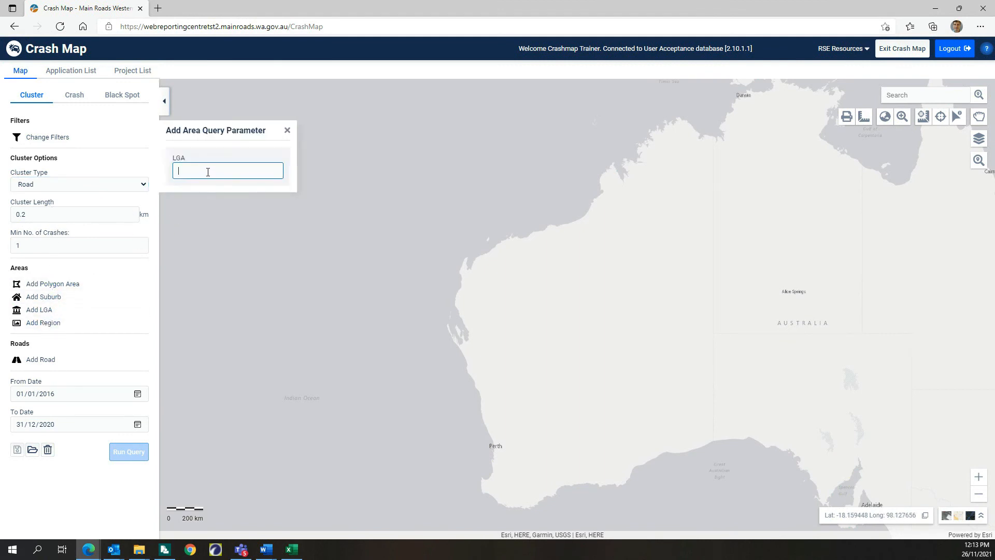
{"action": "type", "text": "perth"}
{"action": "left_click", "coordinate": [255, 200]}
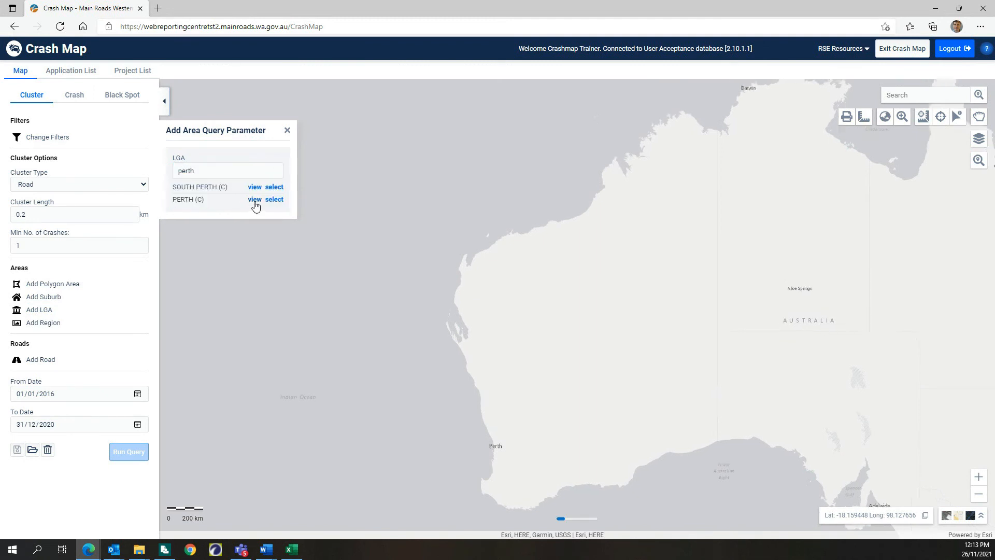
{"action": "left_click", "coordinate": [274, 200]}
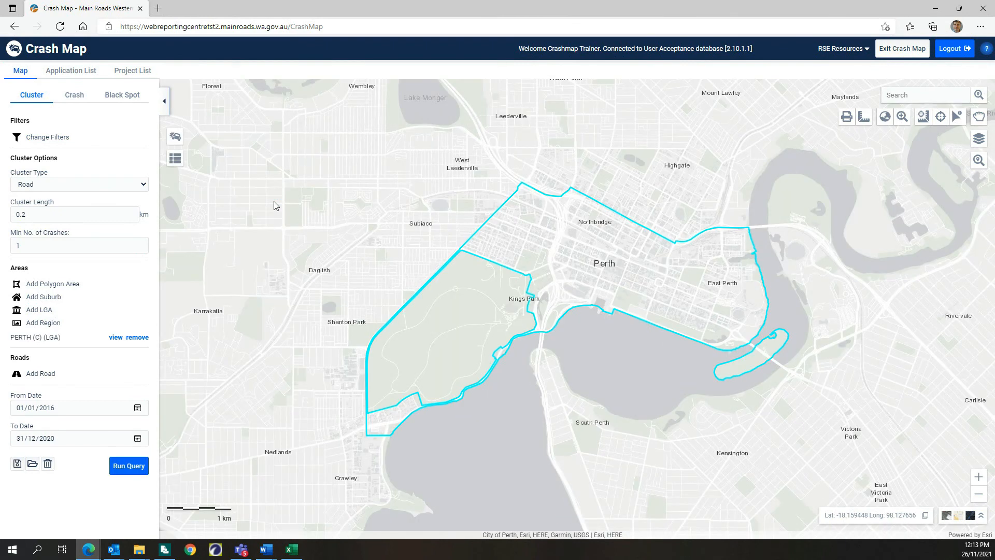
Set the cluster length to 1.0 km and the minimum number of crashes to 2
{"action": "left_click", "coordinate": [32, 216]}
{"action": "left_click_drag", "start_coordinate": [32, 217], "coordinate": [16, 214]}
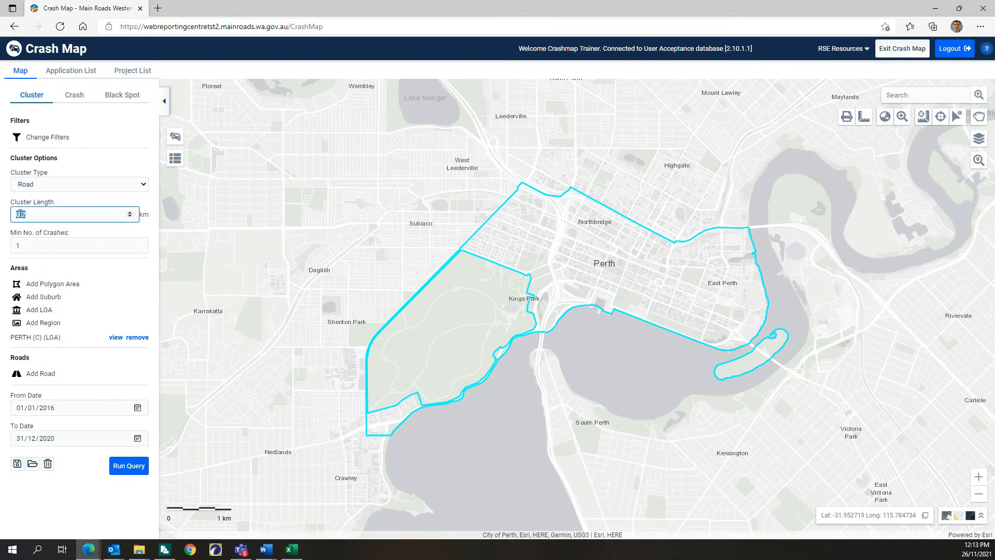
{"action": "type", "text": "1.0"}
{"action": "left_click_drag", "start_coordinate": [25, 245], "coordinate": [14, 244]}
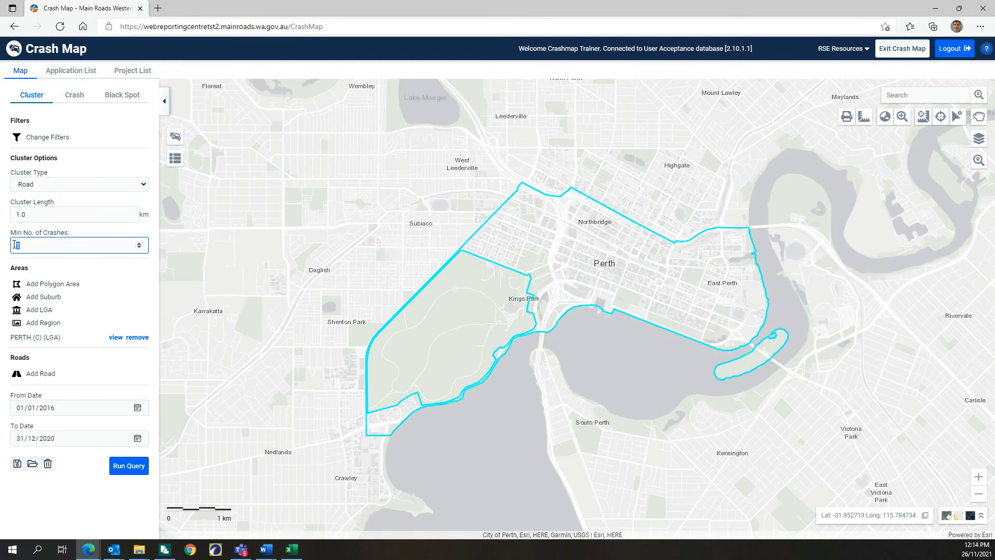
{"action": "type", "text": "2"}
Limit the cluster query's Severity filter to Fatal, Hospital and Medical by excluding PDO Major and PDO Minor
{"action": "left_click", "coordinate": [47, 138]}
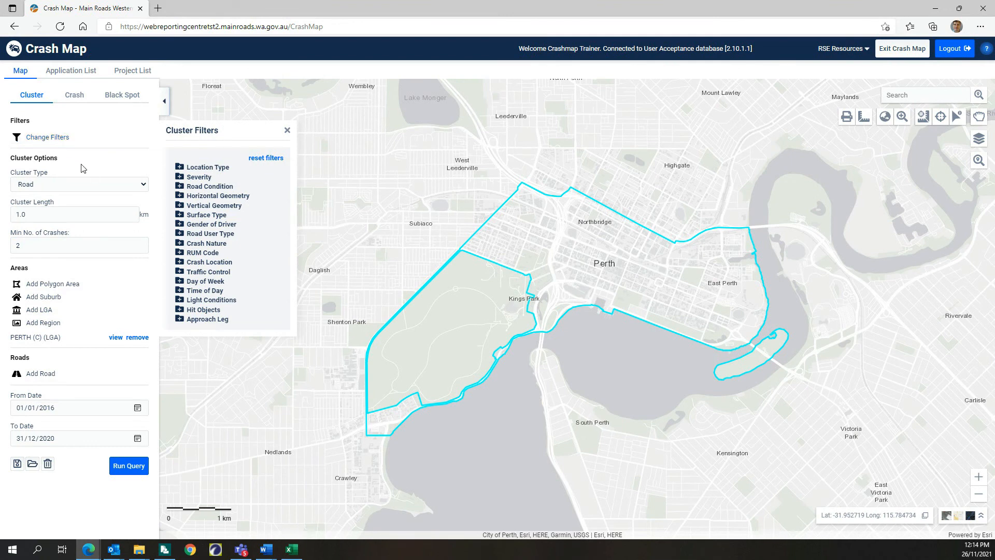
{"action": "left_click", "coordinate": [186, 179]}
{"action": "left_click", "coordinate": [195, 247]}
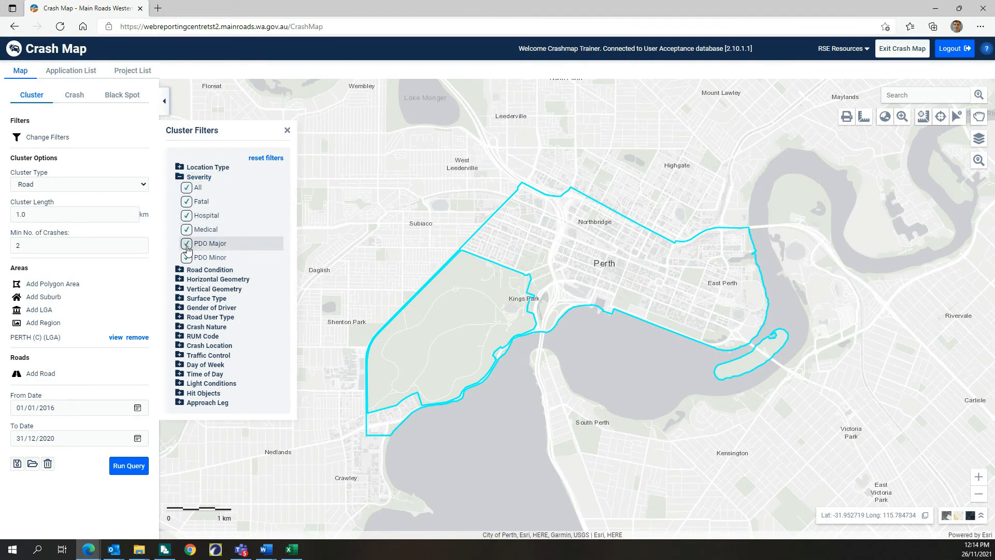
{"action": "left_click", "coordinate": [186, 258]}
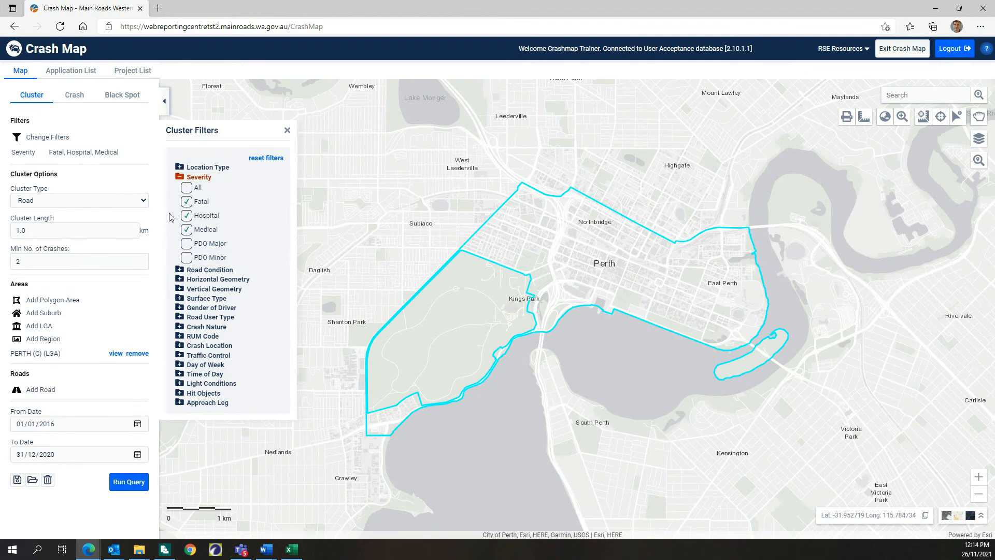
{"action": "left_click", "coordinate": [179, 178]}
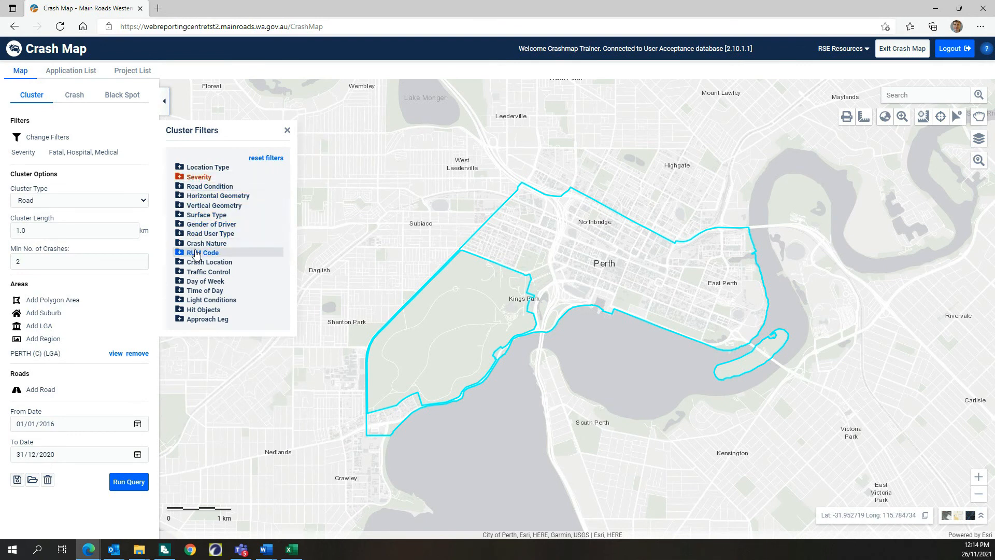
Restrict the RUM Code filter to Pedestrian only and close the cluster filters
{"action": "left_click", "coordinate": [179, 253]}
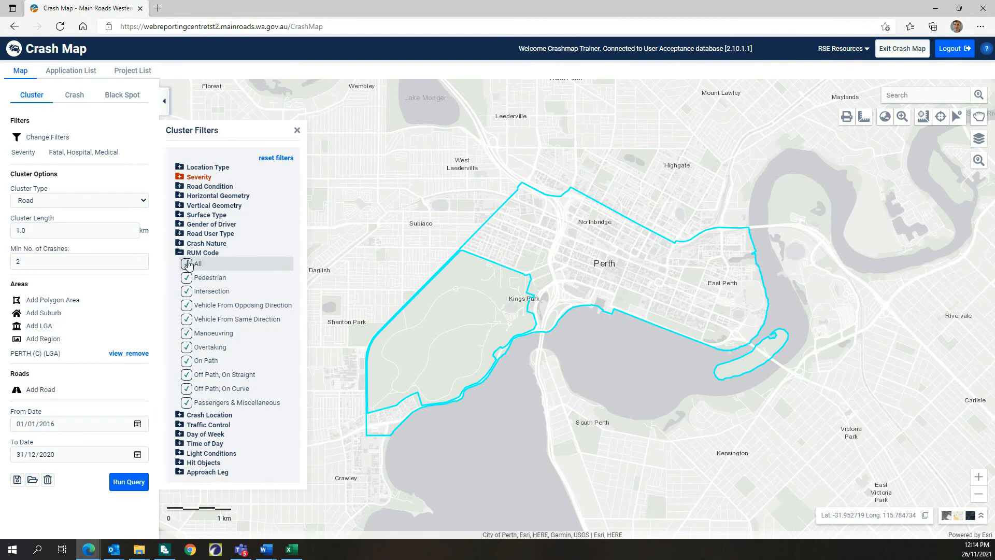
{"action": "left_click", "coordinate": [187, 265]}
{"action": "left_click", "coordinate": [186, 277]}
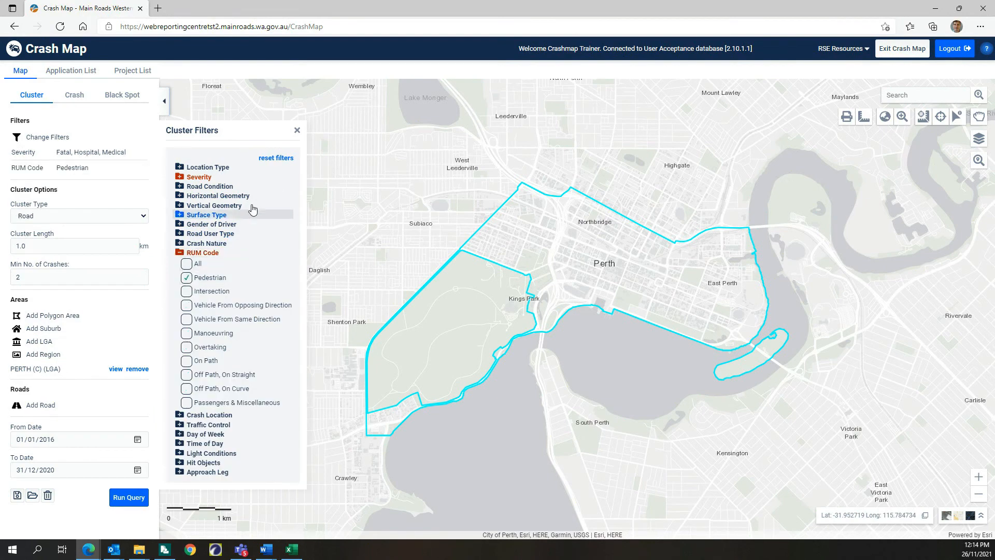
{"action": "left_click", "coordinate": [297, 131]}
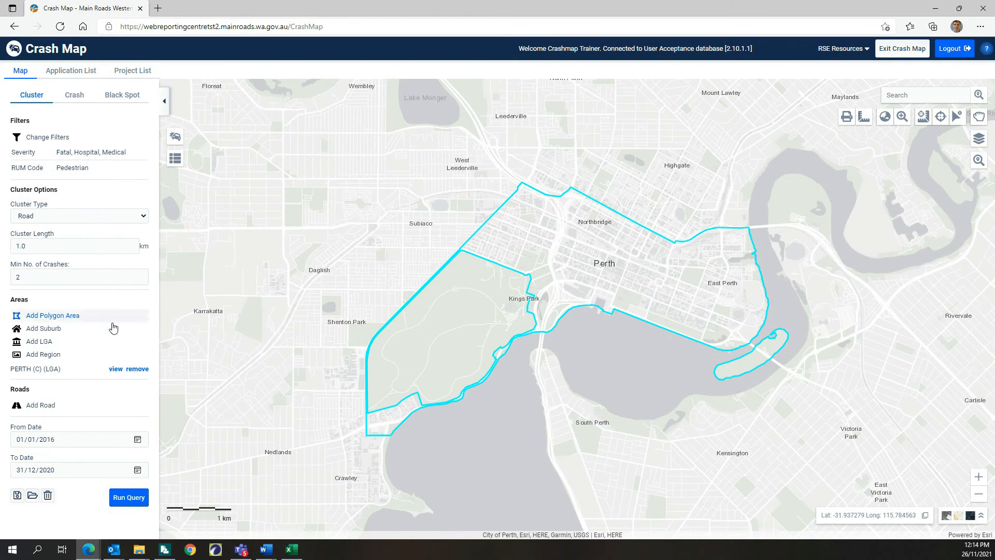
Run the cluster query and review the crash counts throughout the results list
{"action": "left_click", "coordinate": [129, 498]}
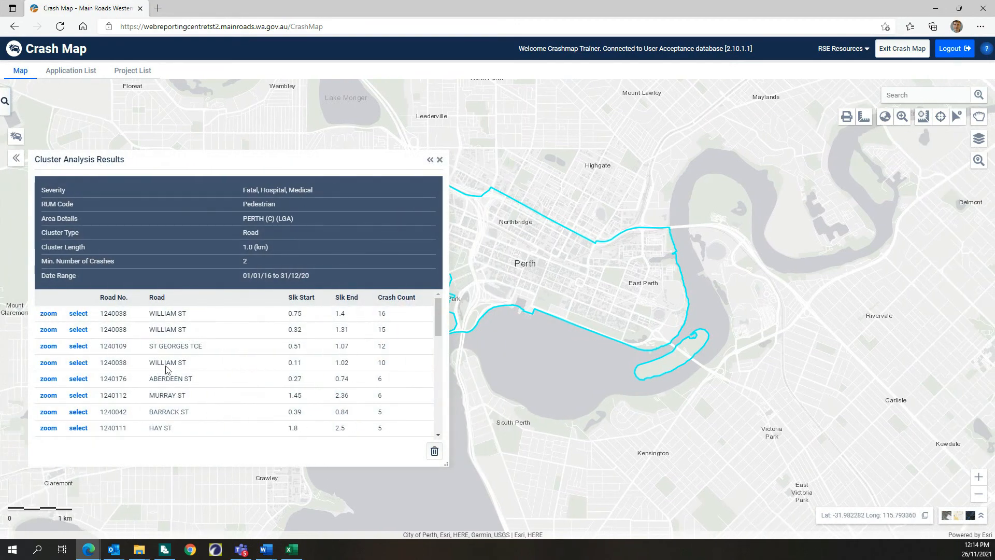
{"action": "left_click_drag", "start_coordinate": [235, 156], "coordinate": [387, 126]}
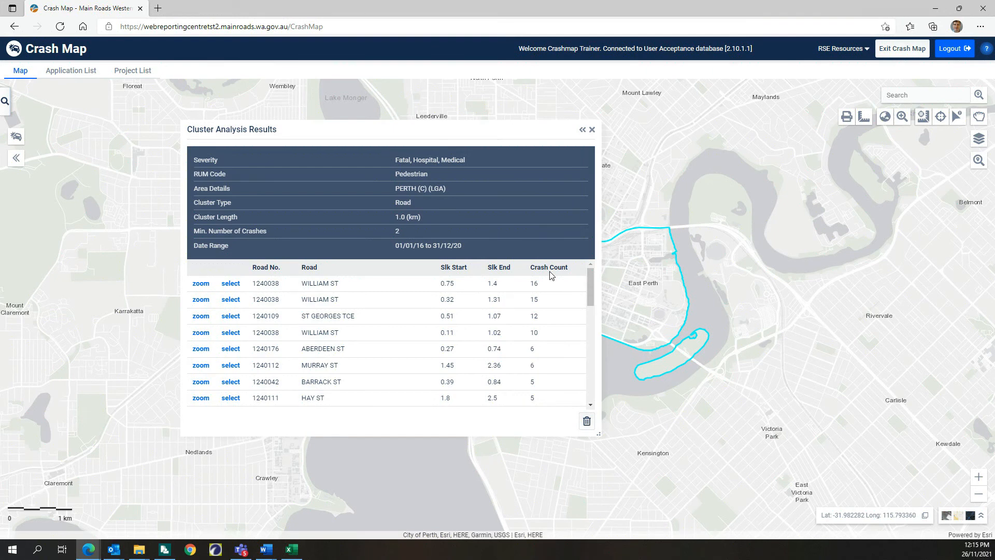
{"action": "scroll", "coordinate": [551, 275], "scroll_direction": "down", "scroll_amount": 5}
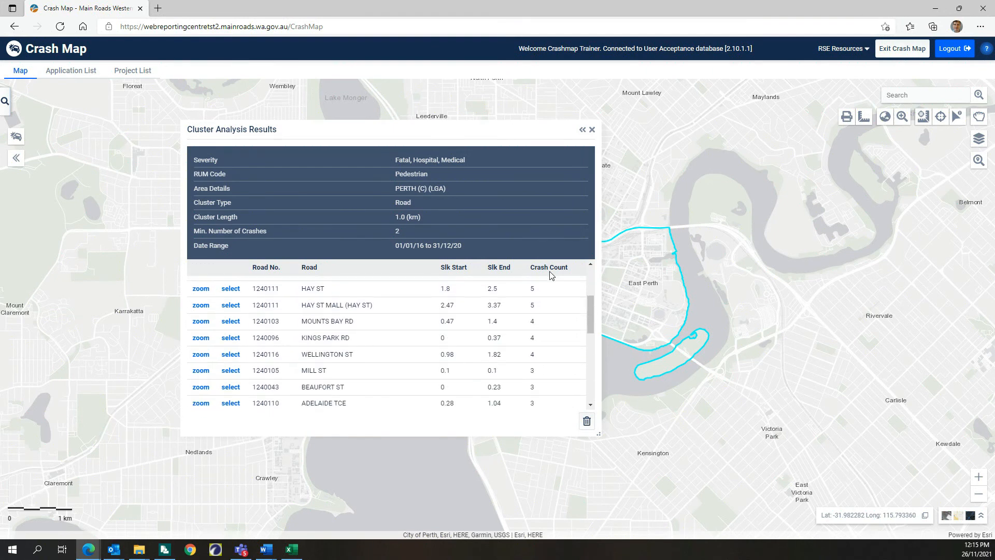
{"action": "scroll", "coordinate": [551, 275], "scroll_direction": "down", "scroll_amount": 8}
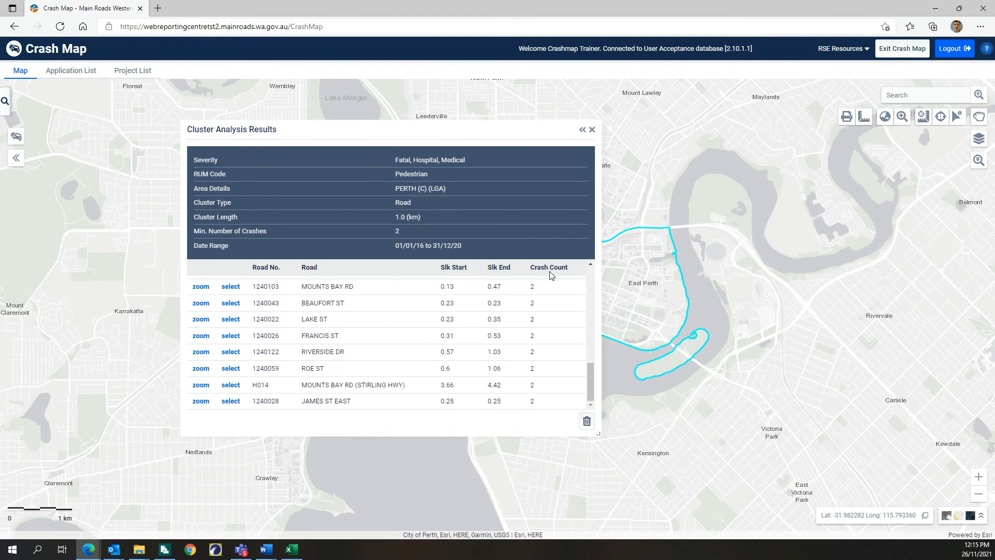
{"action": "scroll", "coordinate": [529, 334], "scroll_direction": "up", "scroll_amount": 12}
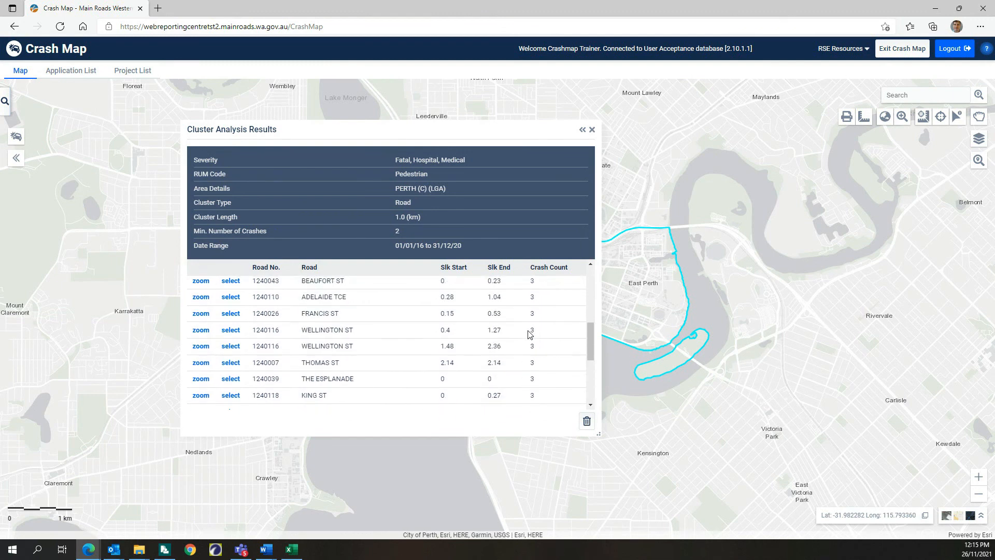
{"action": "scroll", "coordinate": [529, 334], "scroll_direction": "up", "scroll_amount": 1}
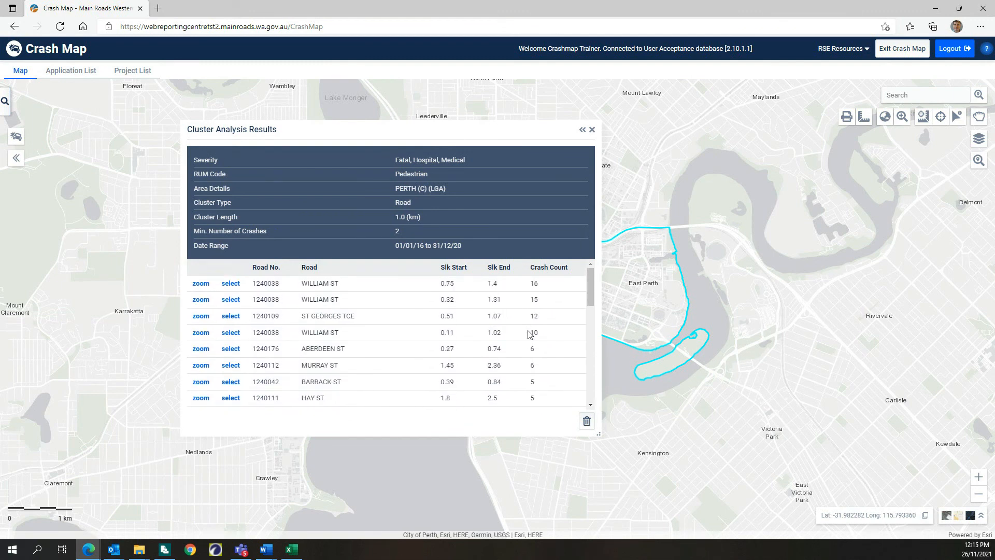
Zoom to the first William St cluster in the results and display its individual crashes on the map
{"action": "left_click", "coordinate": [201, 284]}
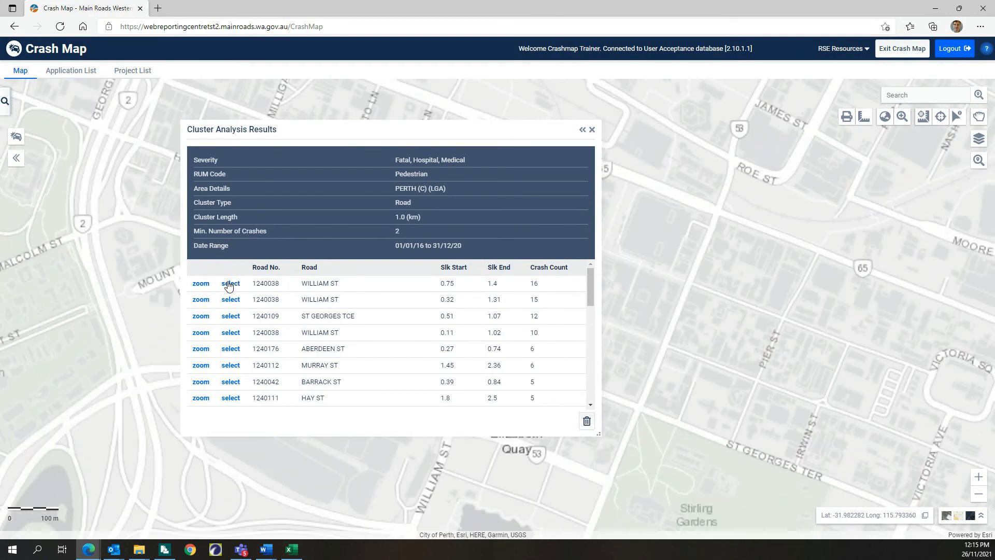
{"action": "left_click", "coordinate": [230, 283]}
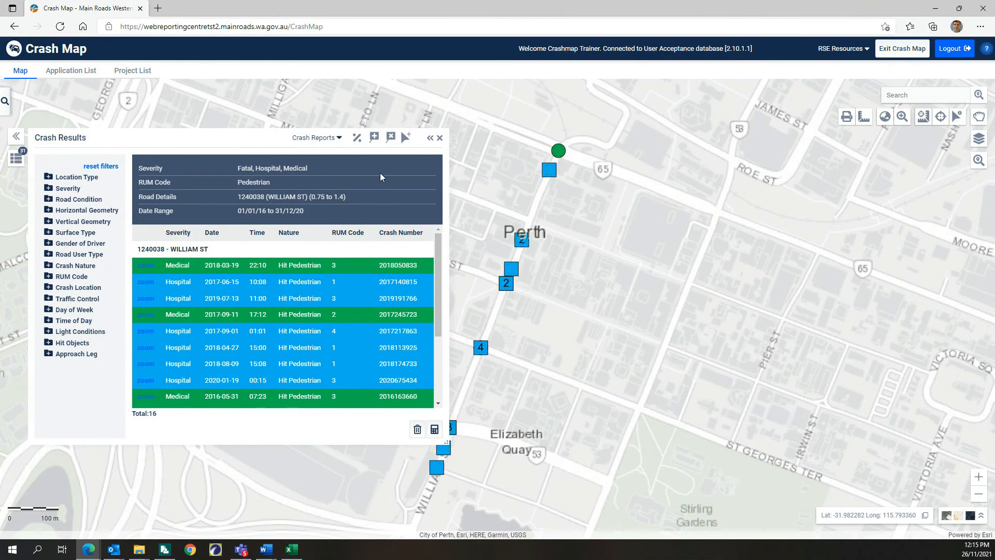
{"action": "left_click_drag", "start_coordinate": [251, 138], "coordinate": [354, 127]}
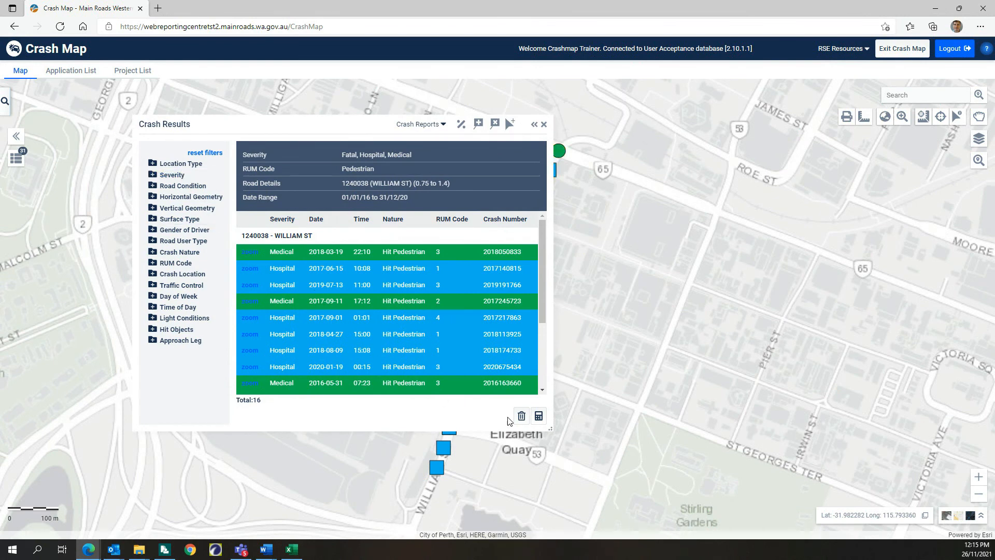
Clear the William St crash results and return to the cluster analysis results
{"action": "left_click", "coordinate": [522, 416]}
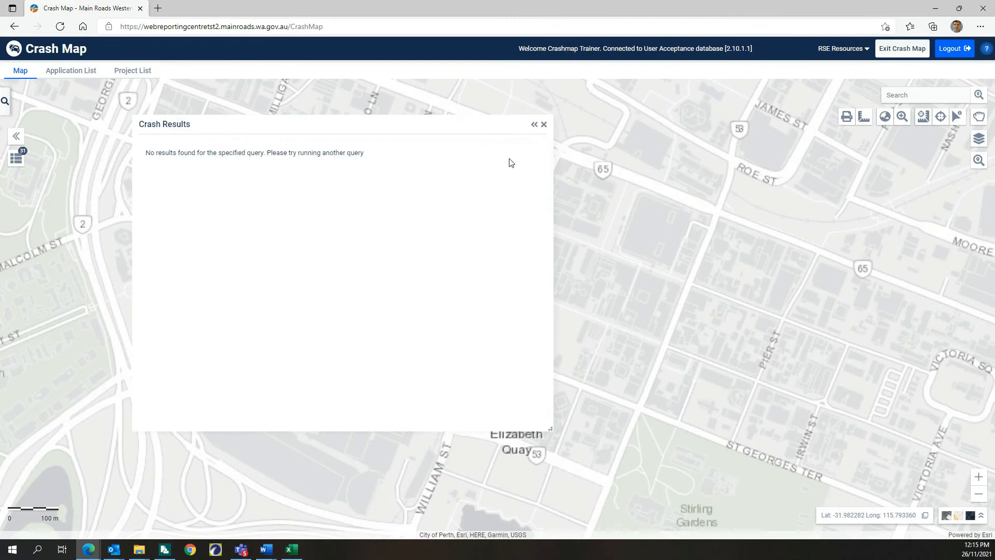
{"action": "left_click", "coordinate": [544, 127]}
{"action": "left_click", "coordinate": [20, 158]}
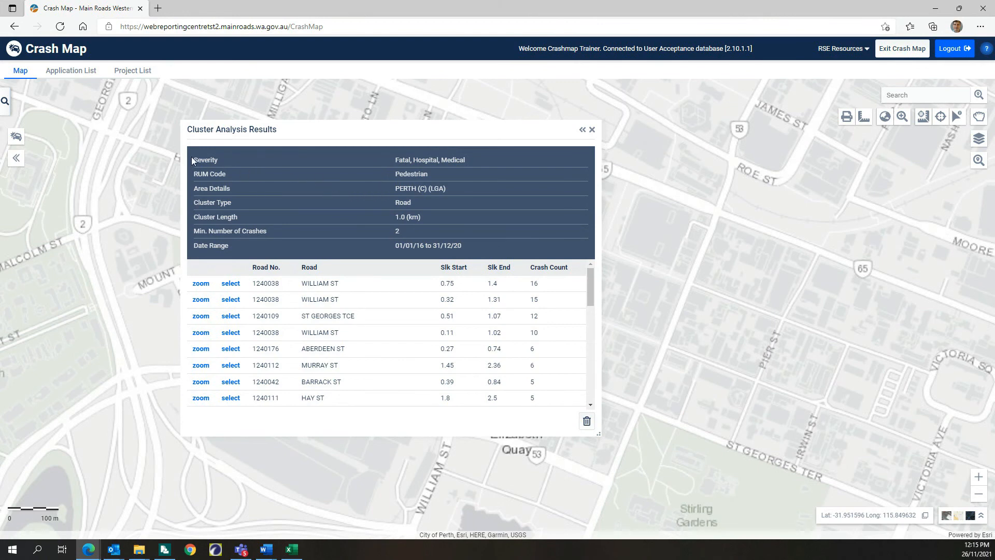
Copy the entire pedestrian cluster analysis results, from the Severity criterion through the last road row
{"action": "left_click_drag", "start_coordinate": [192, 158], "coordinate": [548, 437]}
{"action": "left_click_drag", "start_coordinate": [587, 287], "coordinate": [589, 376]}
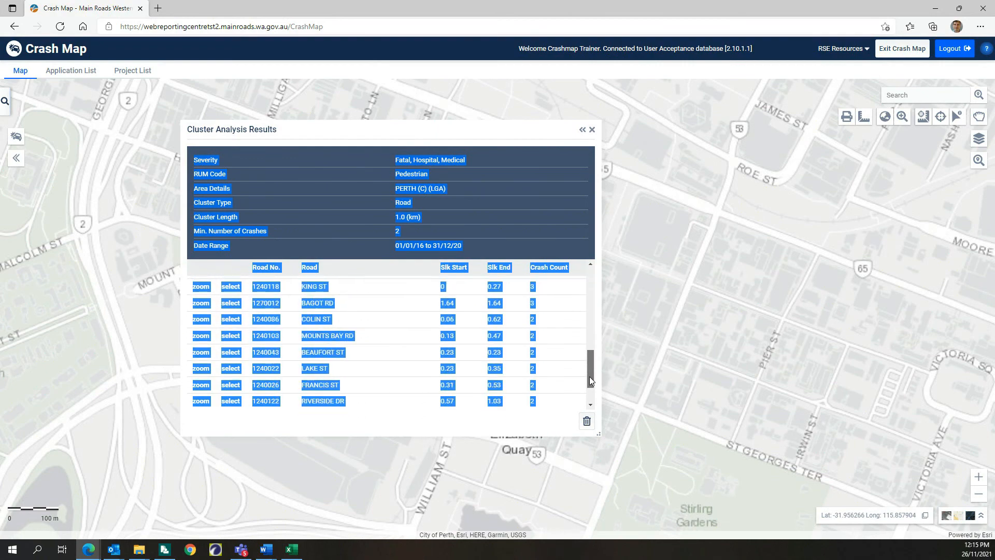
{"action": "right_click", "coordinate": [228, 233]}
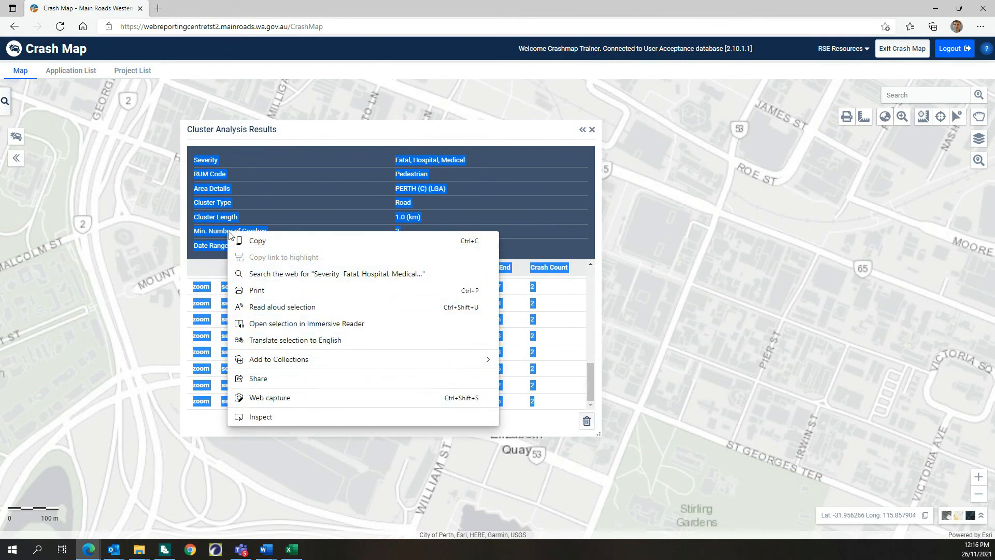
{"action": "left_click", "coordinate": [263, 243]}
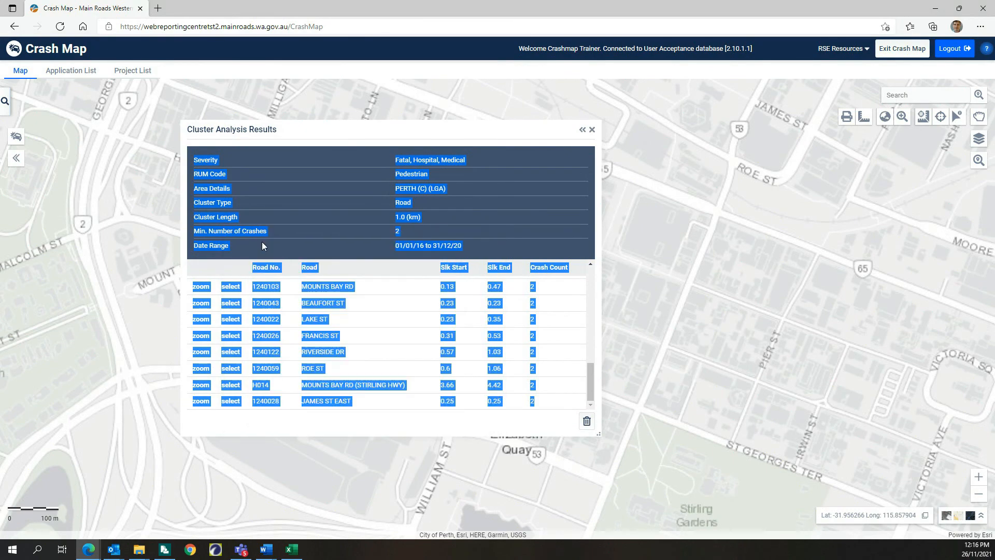
Switch to Excel and paste the copied results at cell A1 of the blank sheet with their source formatting
{"action": "left_click", "coordinate": [292, 552]}
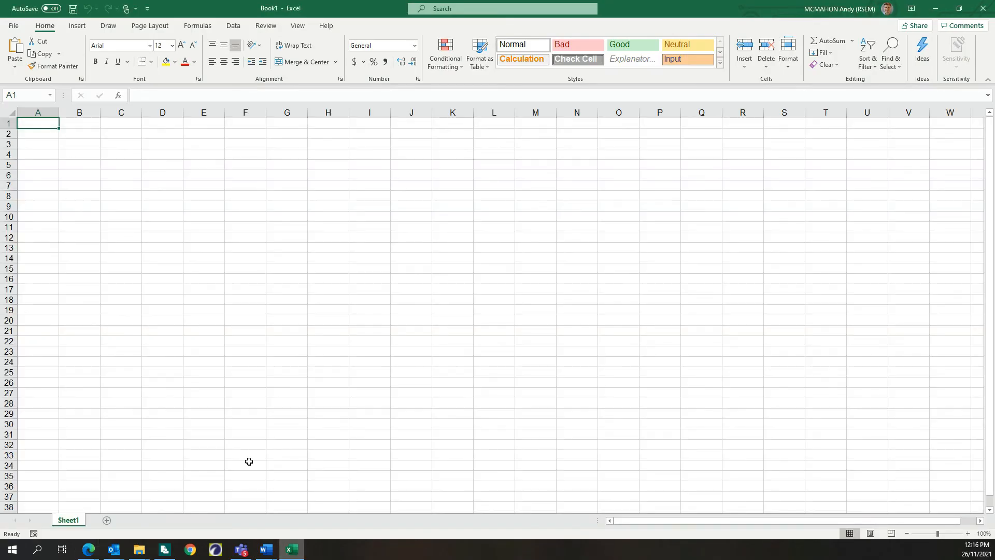
{"action": "right_click", "coordinate": [47, 124]}
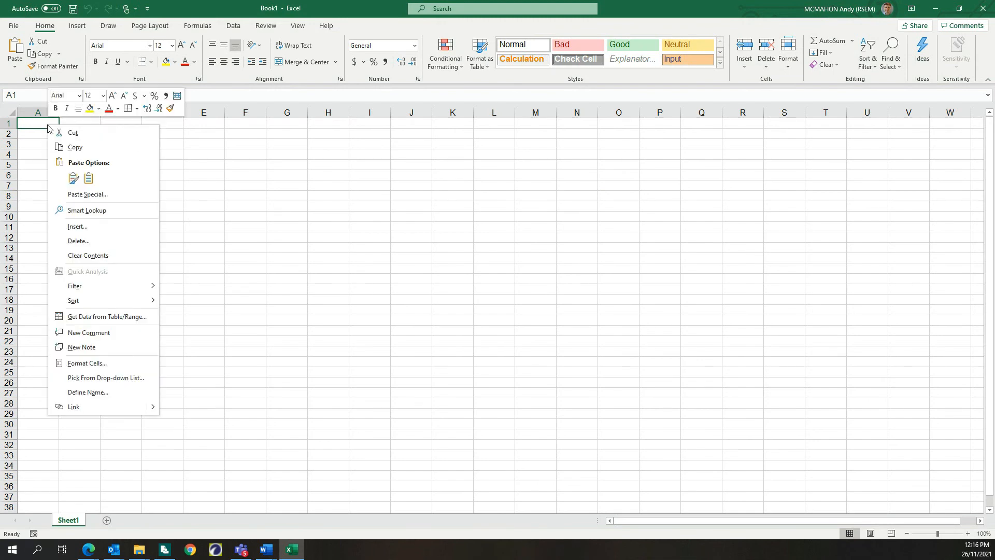
{"action": "left_click", "coordinate": [74, 179]}
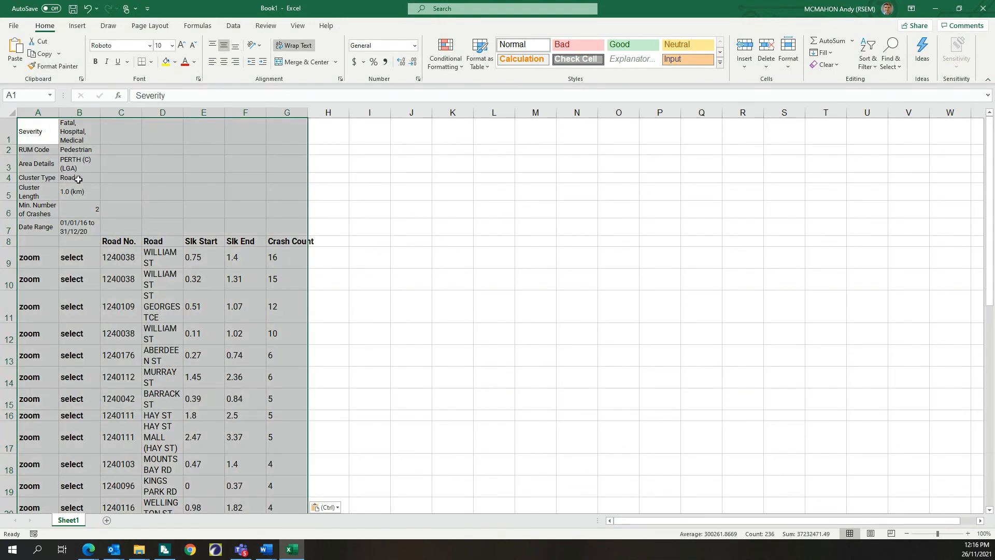
{"action": "left_click", "coordinate": [390, 402]}
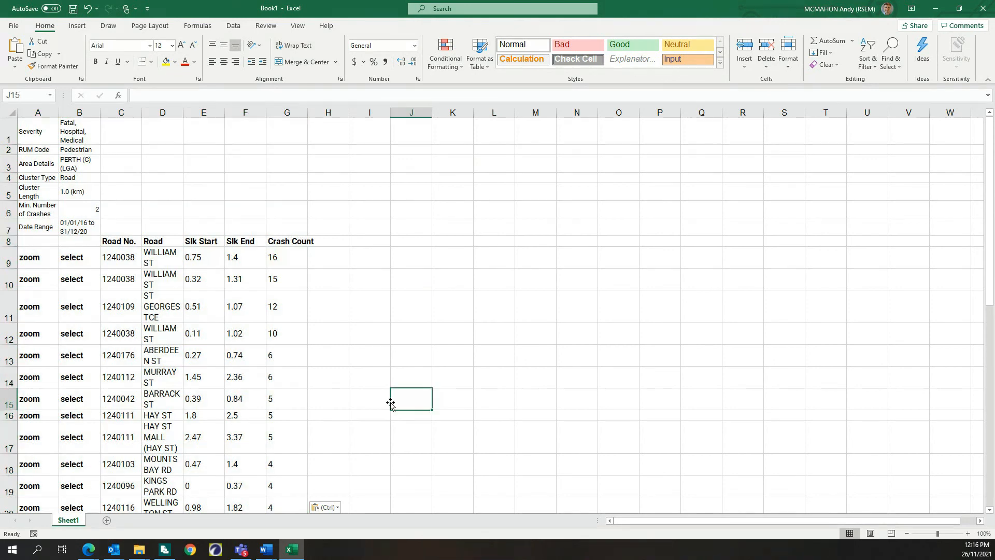
Rename Sheet1 as "Casualty Pedestrain Crashes"
{"action": "double_click", "coordinate": [73, 520]}
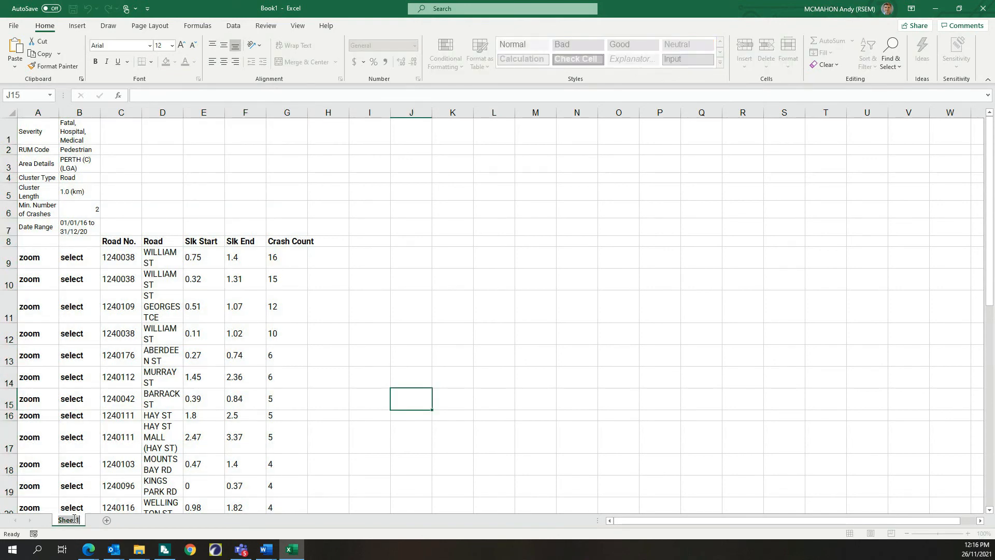
{"action": "type", "text": "Casul"}
{"action": "type", "text": "ty Pedestrain Crashes"}
{"action": "key", "text": "Return"}
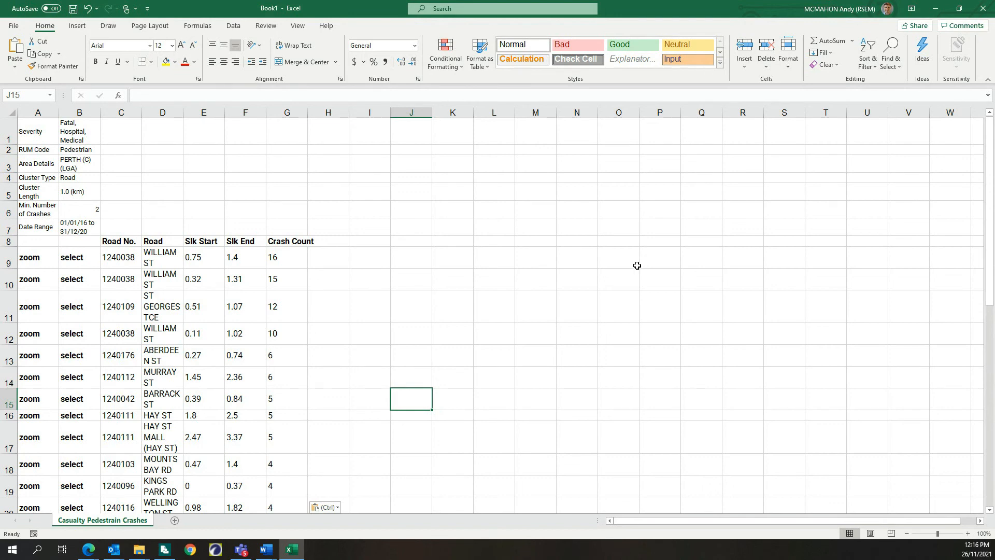
Switch back to Crash Map, then clear and close the pedestrian cluster analysis results
{"action": "left_click", "coordinate": [292, 550]}
{"action": "left_click", "coordinate": [488, 234]}
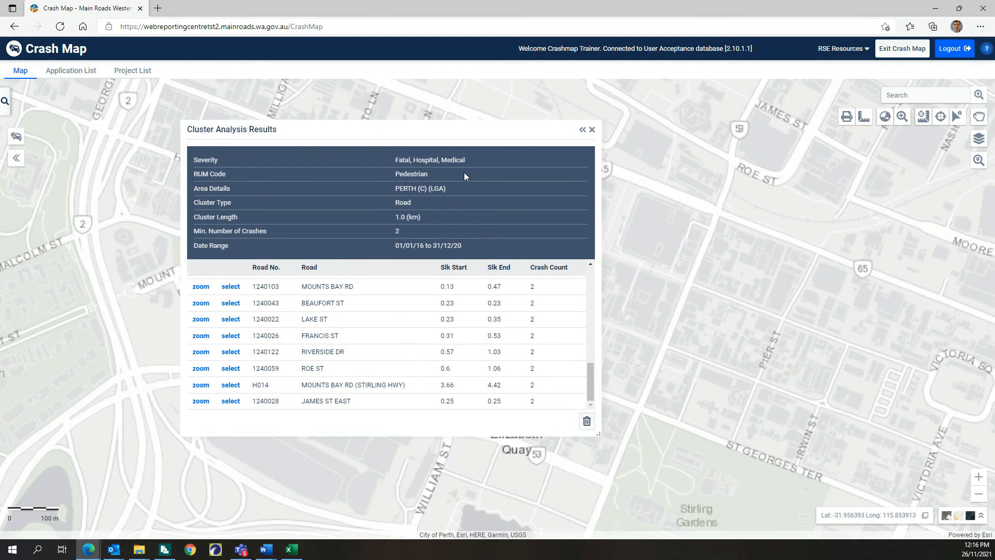
{"action": "left_click", "coordinate": [587, 422]}
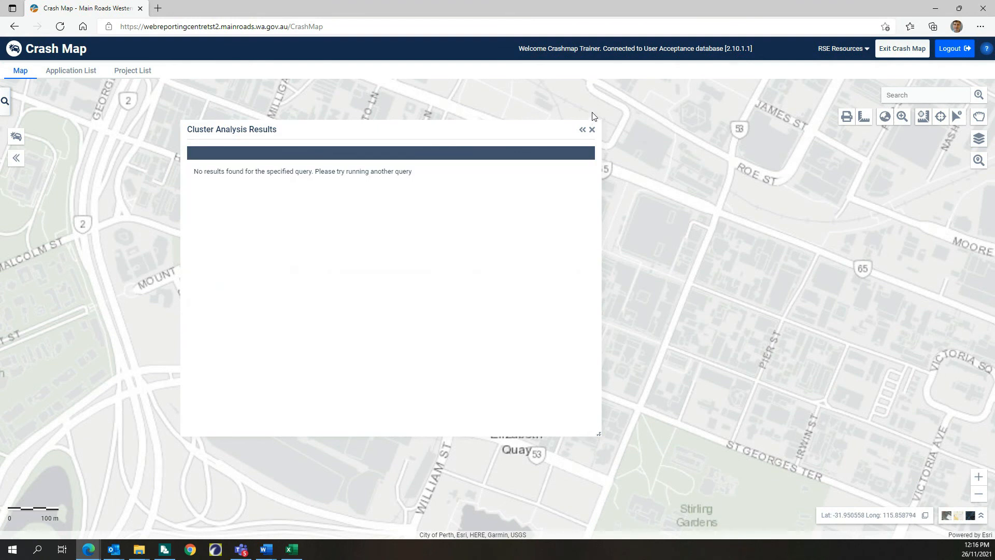
{"action": "left_click", "coordinate": [592, 130]}
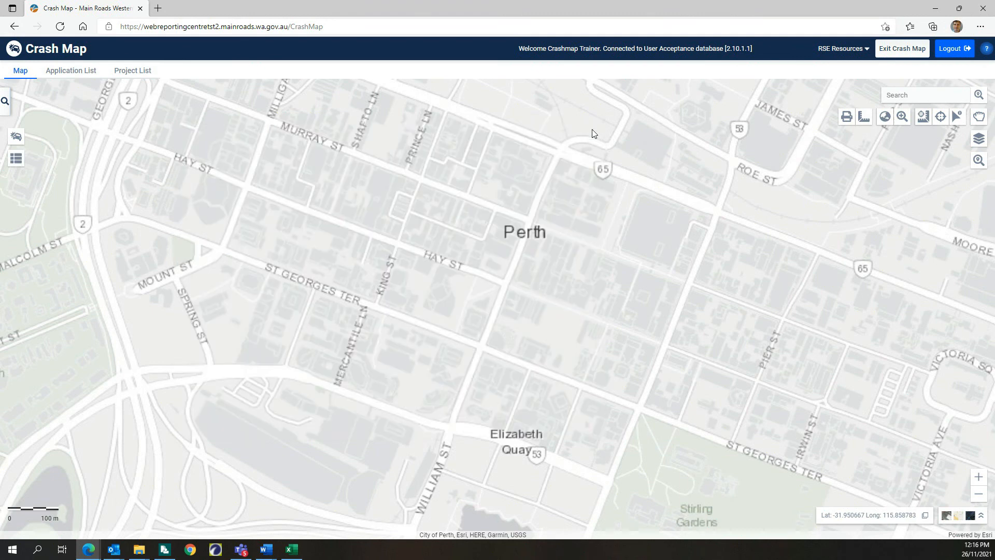
Reset the previous cluster query settings and set the cluster type to Intersection
{"action": "left_click", "coordinate": [6, 104]}
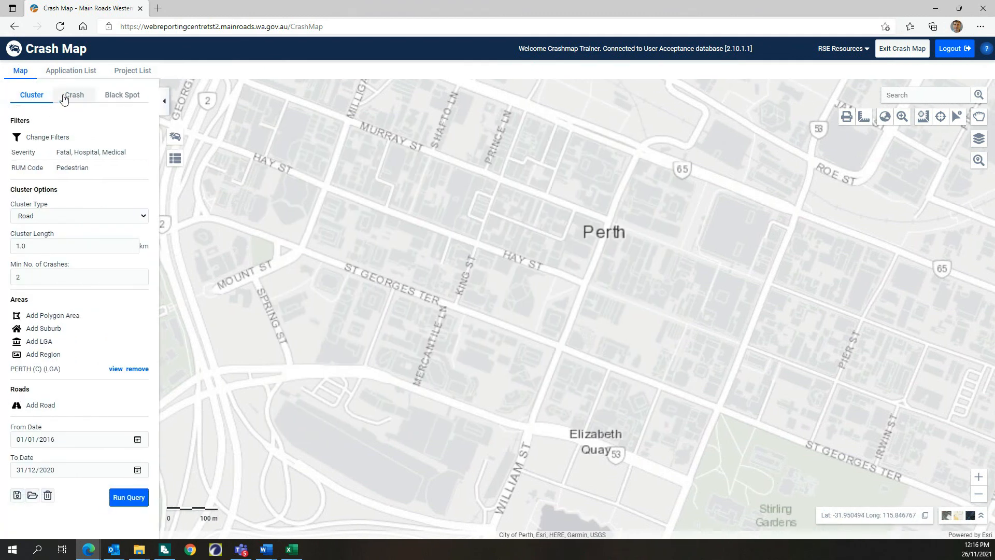
{"action": "left_click", "coordinate": [68, 98]}
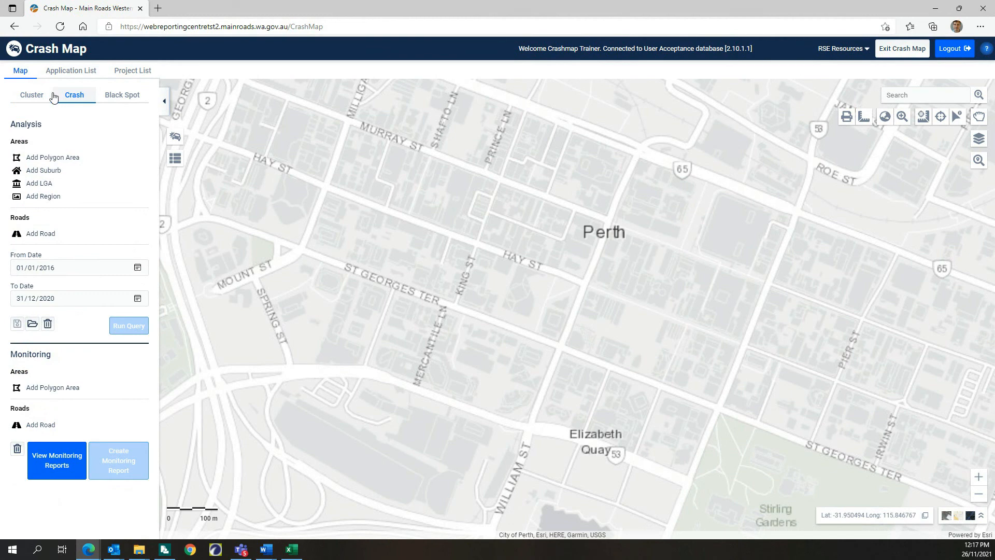
{"action": "left_click", "coordinate": [15, 98]}
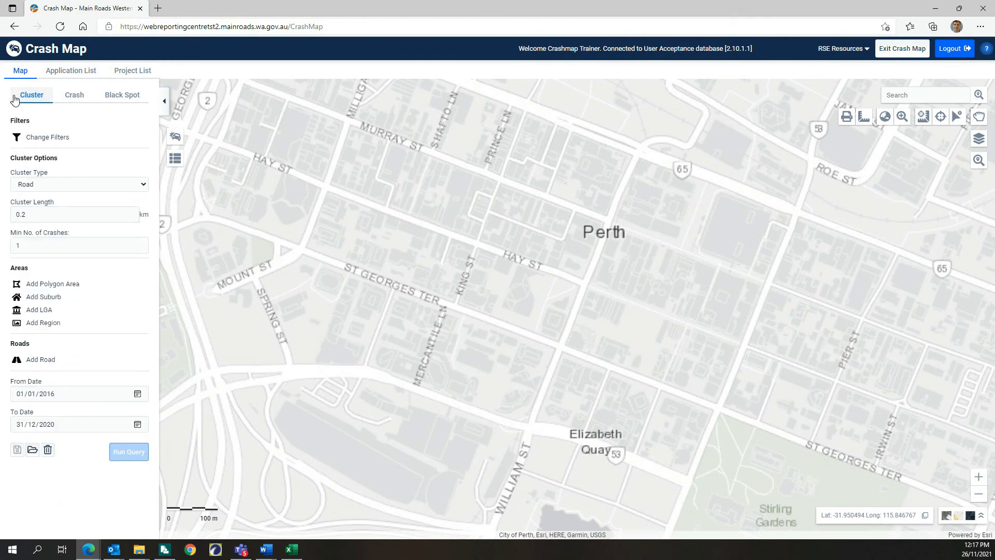
{"action": "left_click", "coordinate": [130, 185]}
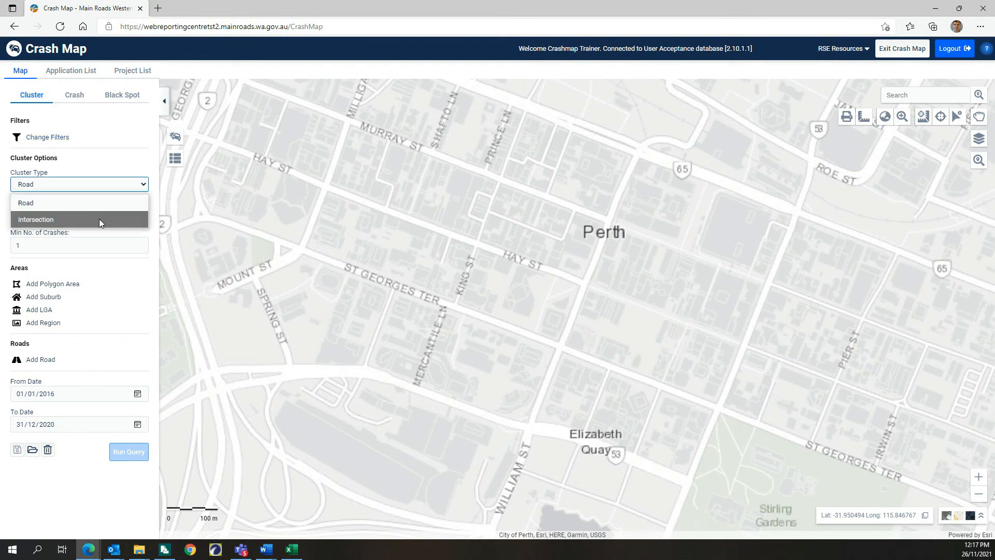
{"action": "left_click", "coordinate": [99, 222]}
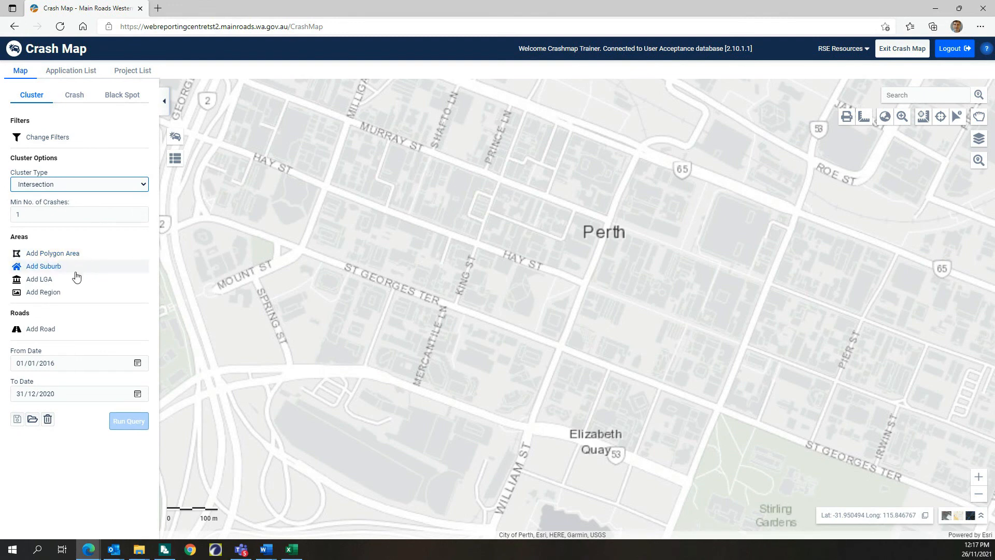
Add the Canning LGA as the query area and set the minimum number of crashes to 2
{"action": "left_click", "coordinate": [40, 280]}
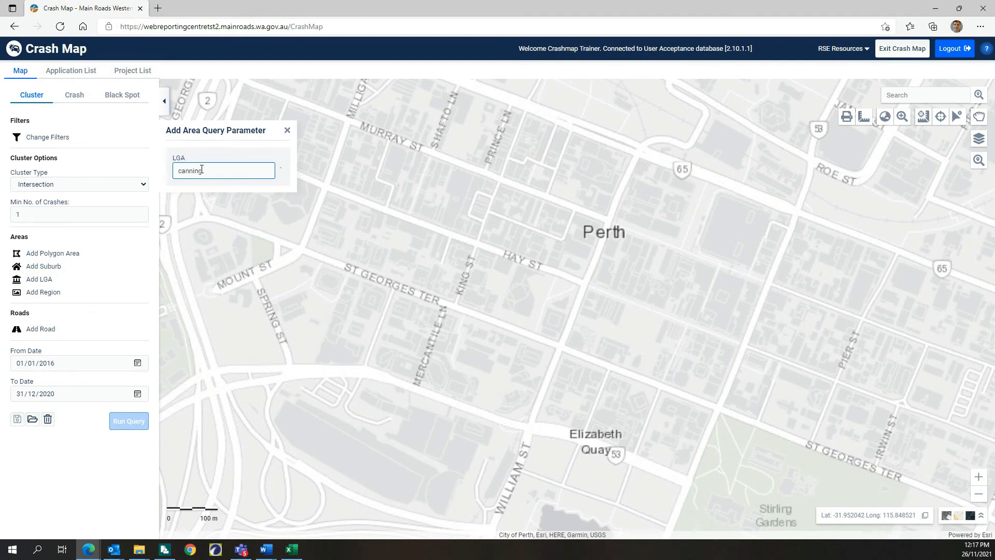
{"action": "left_click", "coordinate": [255, 188]}
{"action": "left_click", "coordinate": [269, 188]}
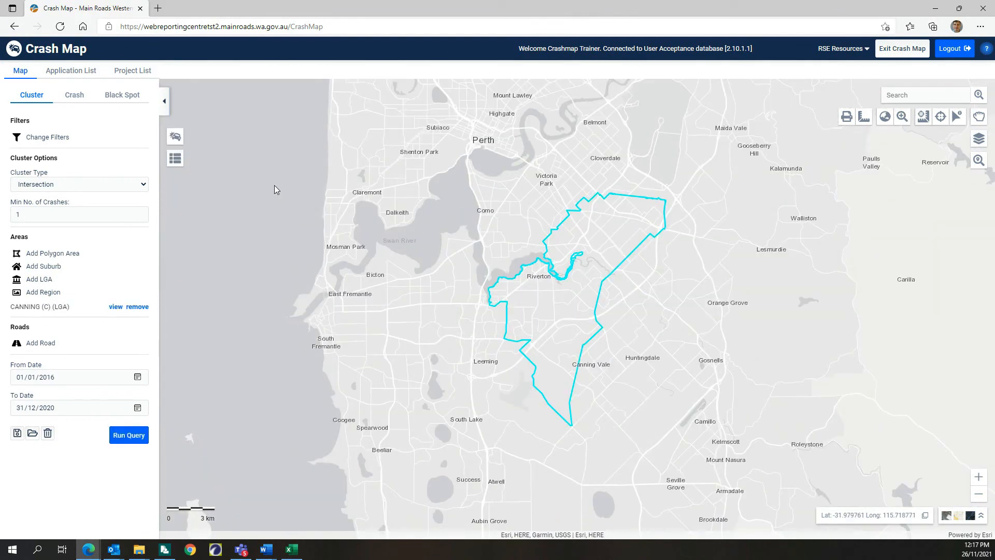
{"action": "left_click", "coordinate": [25, 213]}
{"action": "left_click_drag", "start_coordinate": [24, 213], "coordinate": [12, 213]}
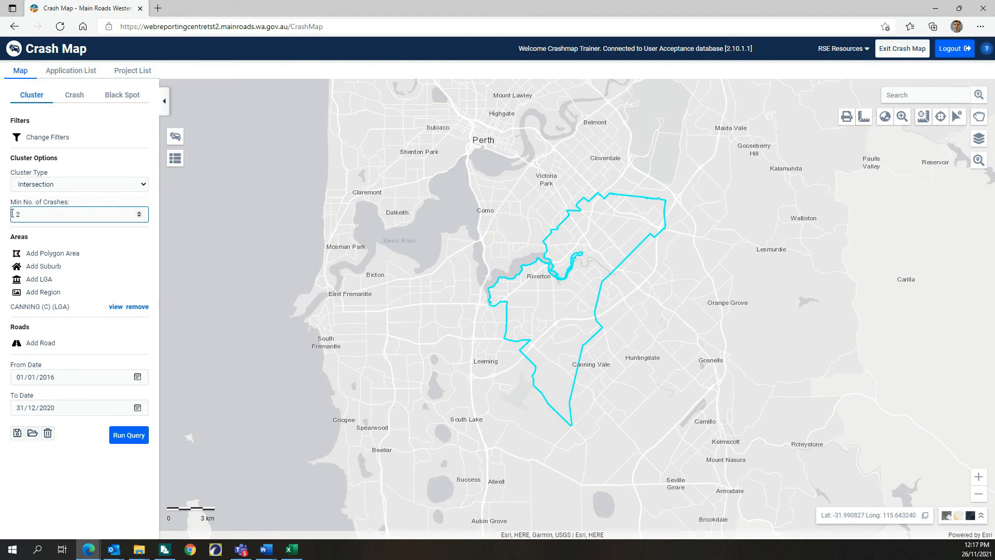
Restrict the Crash Nature filter to Right Turn Thru only and close the cluster filters
{"action": "left_click", "coordinate": [54, 138]}
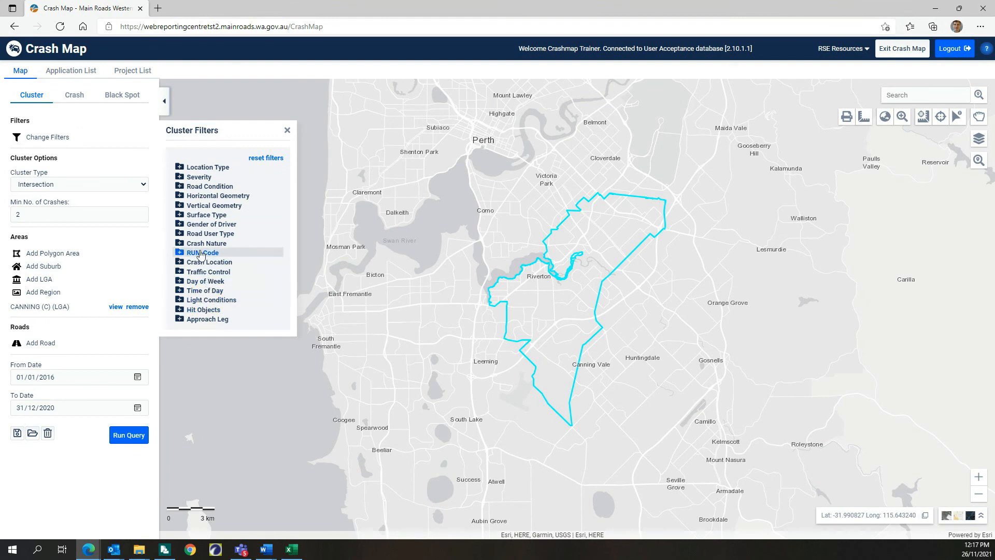
{"action": "left_click", "coordinate": [181, 245]}
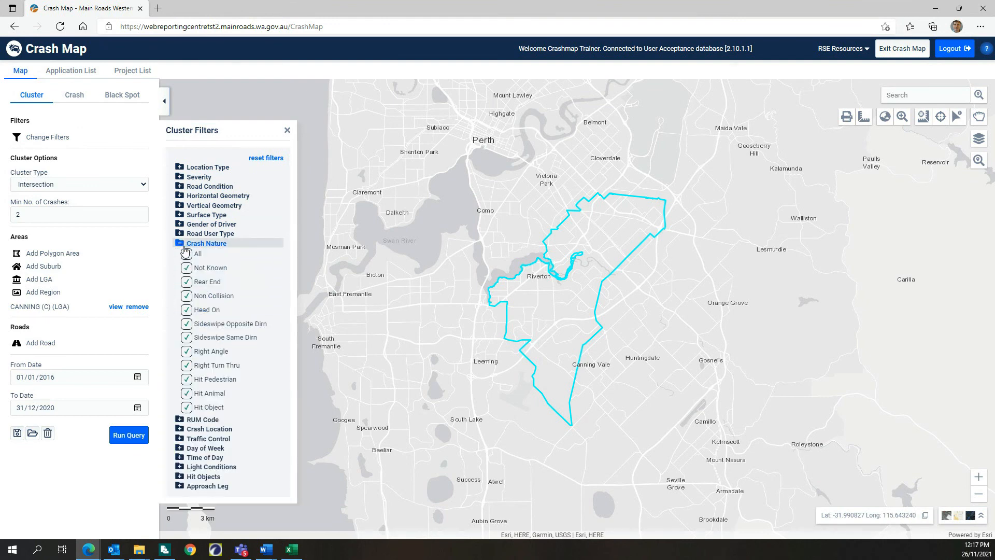
{"action": "left_click", "coordinate": [188, 254]}
{"action": "left_click", "coordinate": [187, 254]}
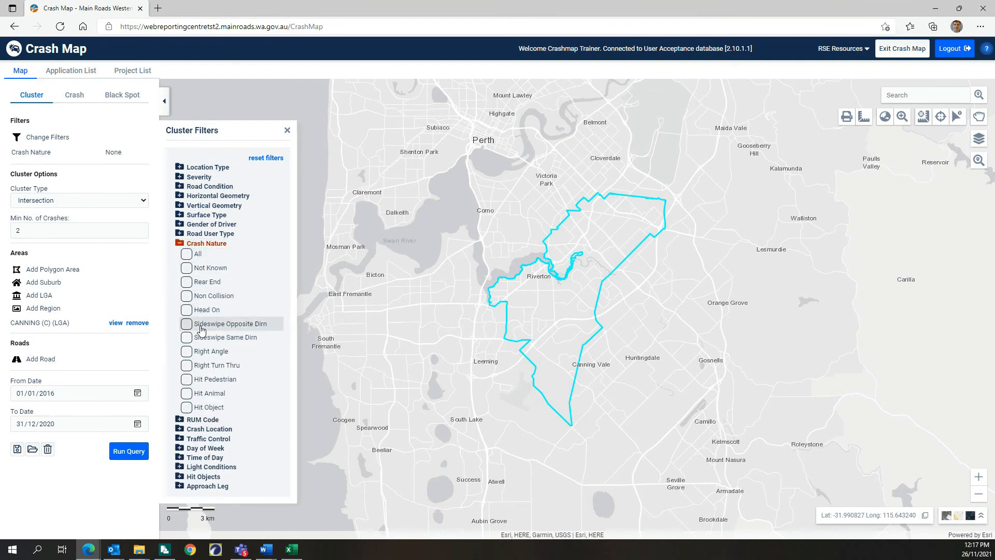
{"action": "left_click", "coordinate": [187, 366]}
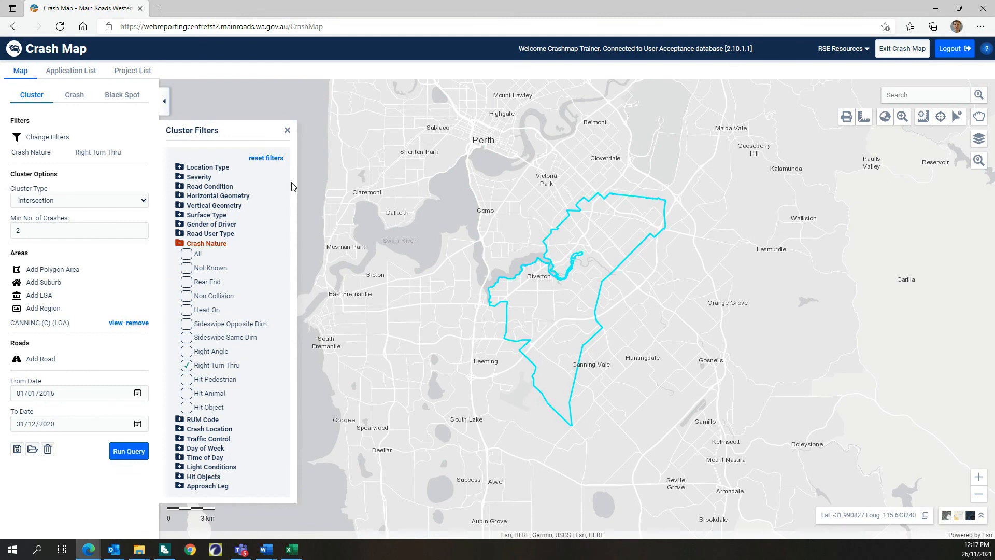
{"action": "left_click", "coordinate": [287, 131]}
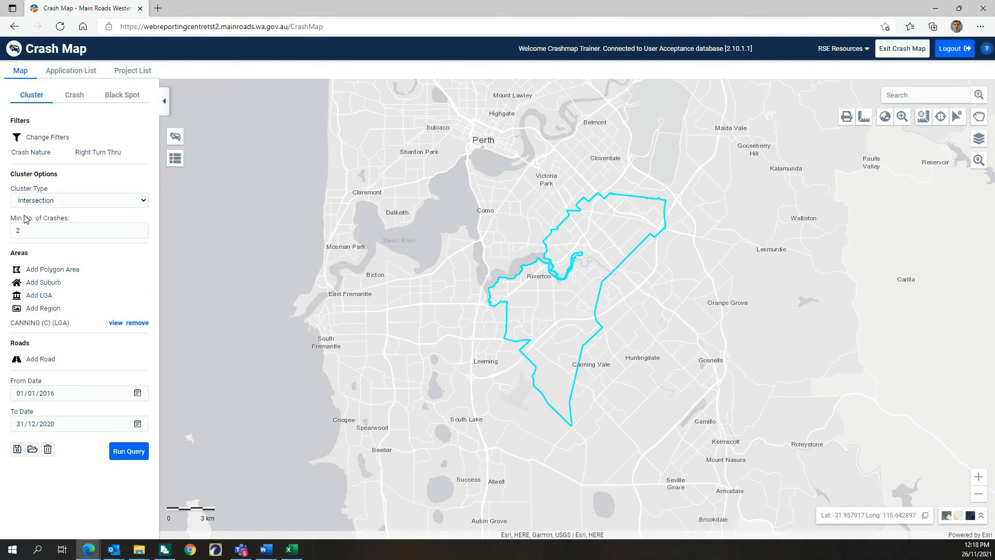
Run the Canning intersection cluster query with a minimum of 2 crashes and look over the results list
{"action": "left_click", "coordinate": [17, 231]}
{"action": "type", "text": "2"}
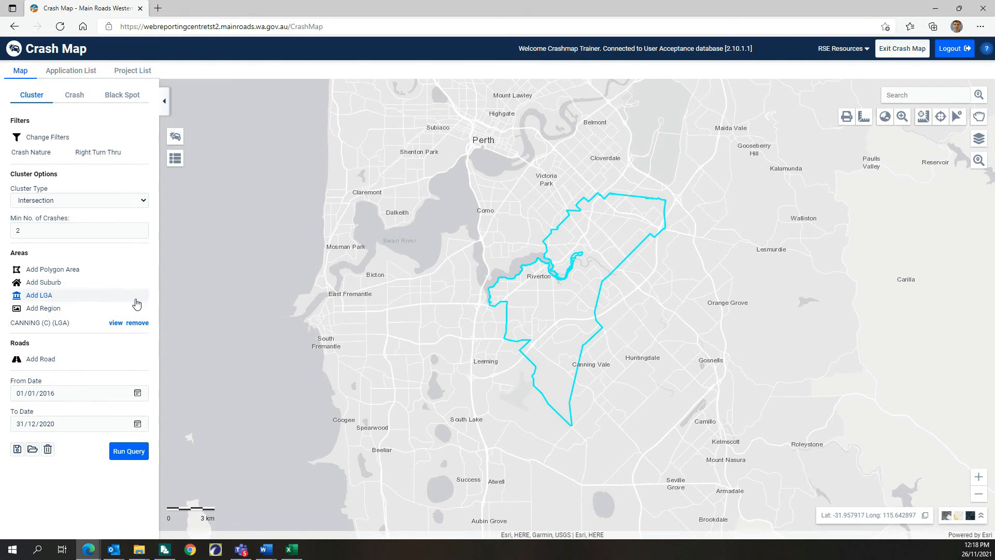
{"action": "left_click", "coordinate": [132, 451]}
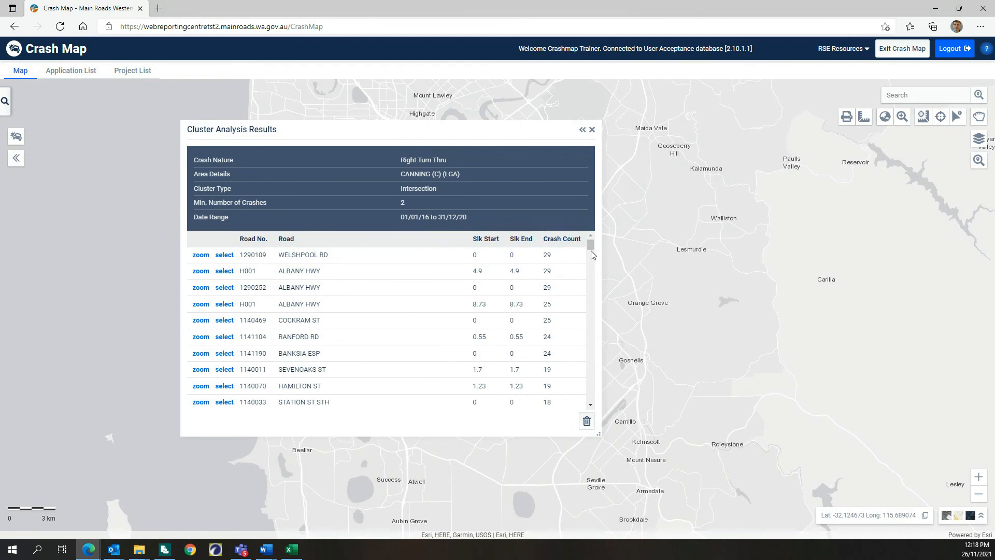
{"action": "mouse_move", "coordinate": [590, 245]}
{"action": "left_mouse_down"}
{"action": "mouse_move", "coordinate": [588, 390]}
{"action": "mouse_move", "coordinate": [593, 242]}
{"action": "left_mouse_up"}
Copy the entire intersection cluster results, from the Crash Nature criterion through the last road row
{"action": "left_click_drag", "start_coordinate": [191, 162], "coordinate": [562, 434]}
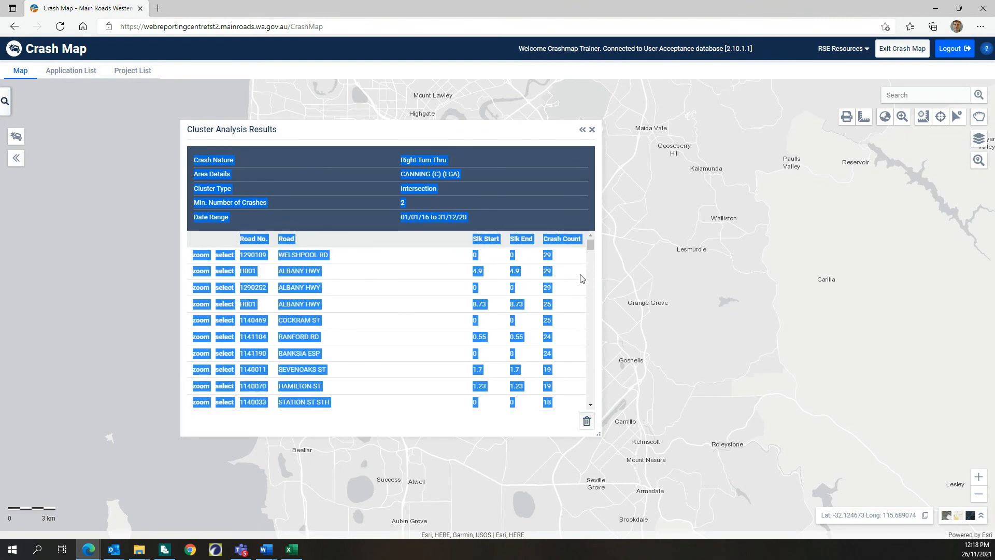
{"action": "left_click_drag", "start_coordinate": [590, 246], "coordinate": [589, 405]}
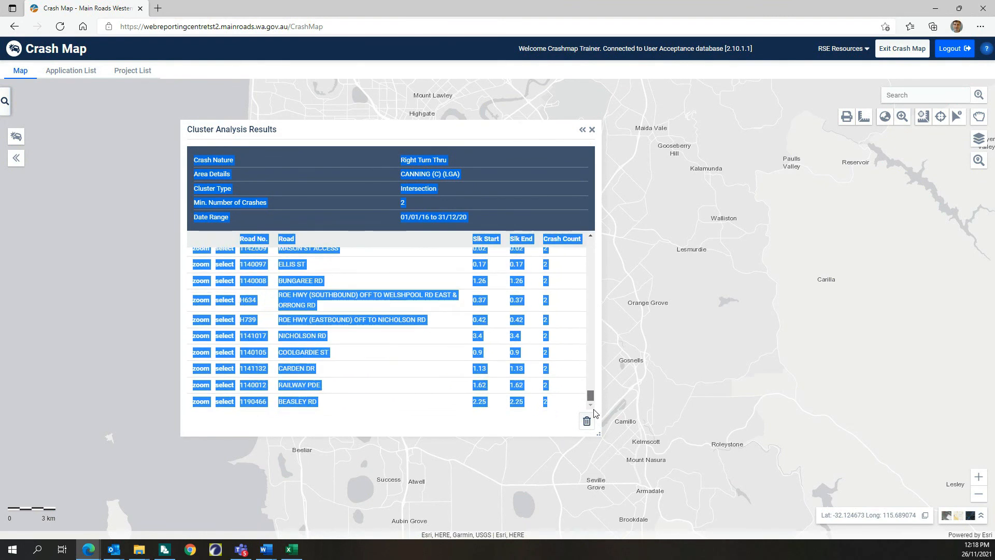
{"action": "right_click", "coordinate": [219, 202]}
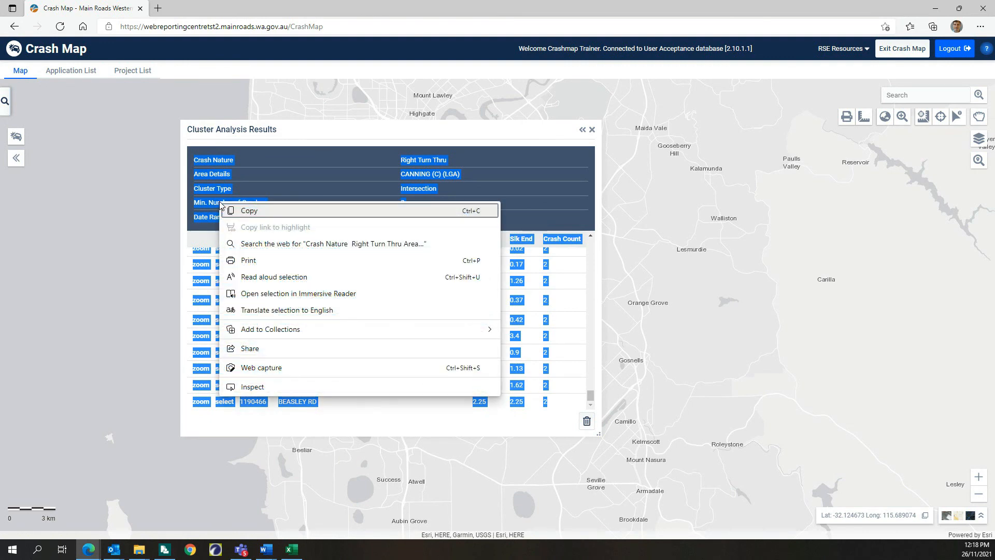
{"action": "left_click", "coordinate": [249, 212]}
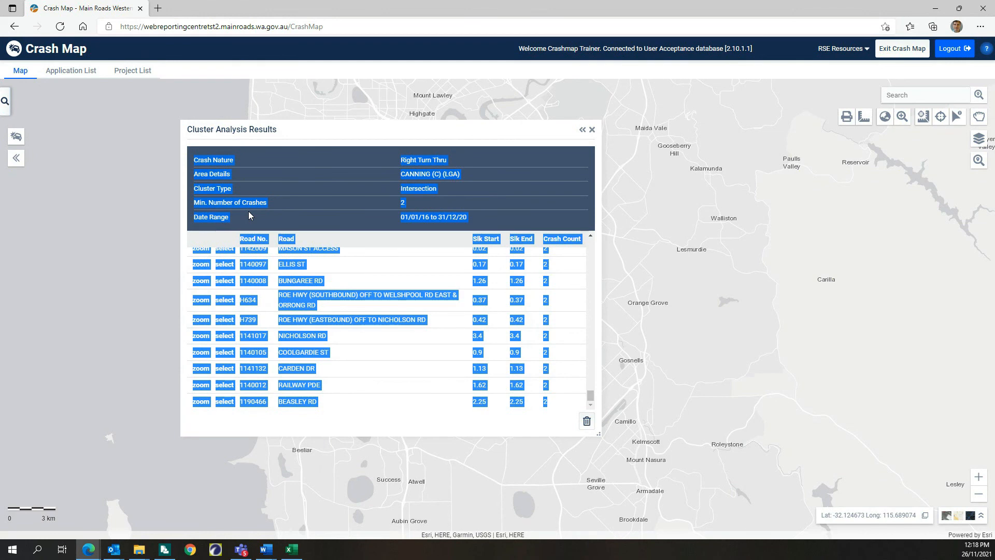
Switch to Excel, add a new sheet and paste the intersection cluster results at A1 with source formatting
{"action": "left_click", "coordinate": [291, 549]}
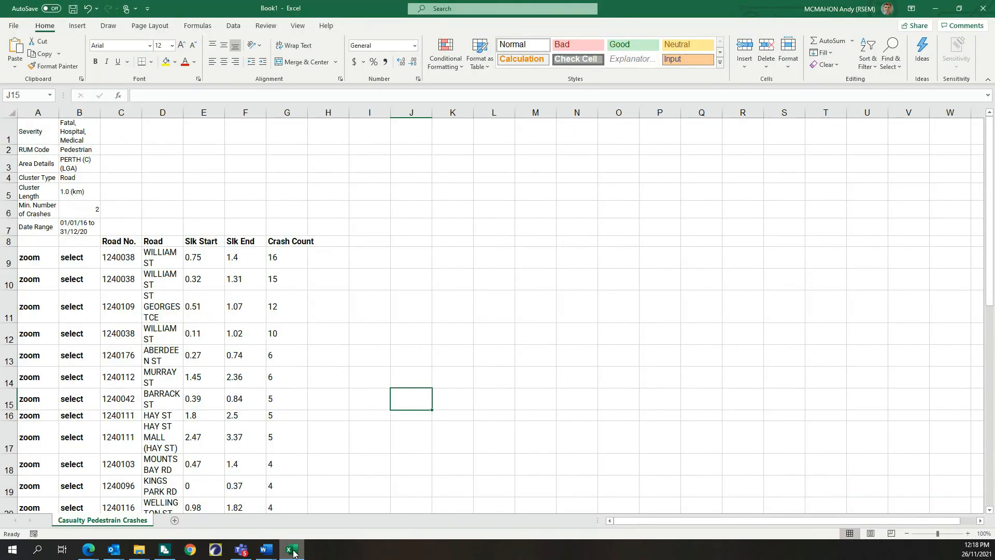
{"action": "left_click", "coordinate": [176, 520]}
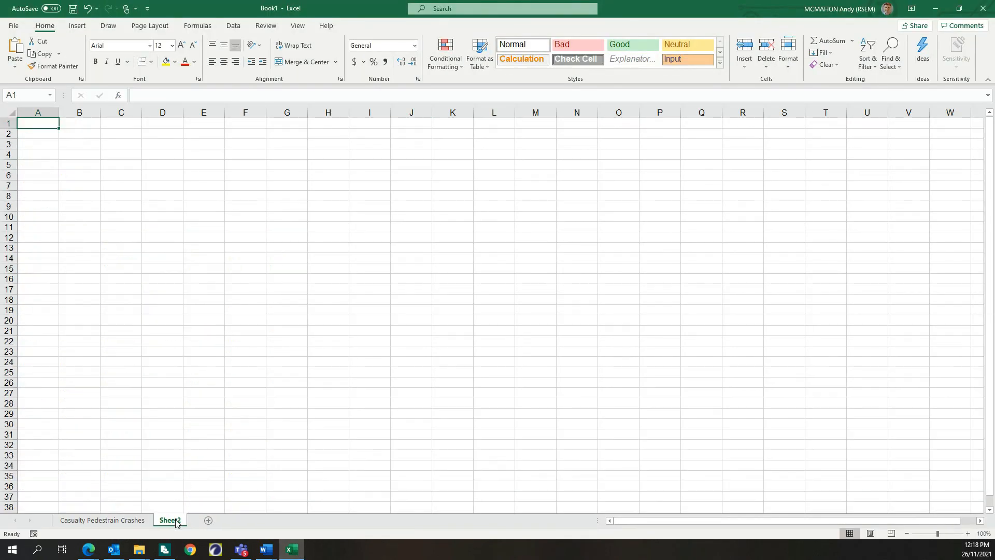
{"action": "right_click", "coordinate": [47, 124]}
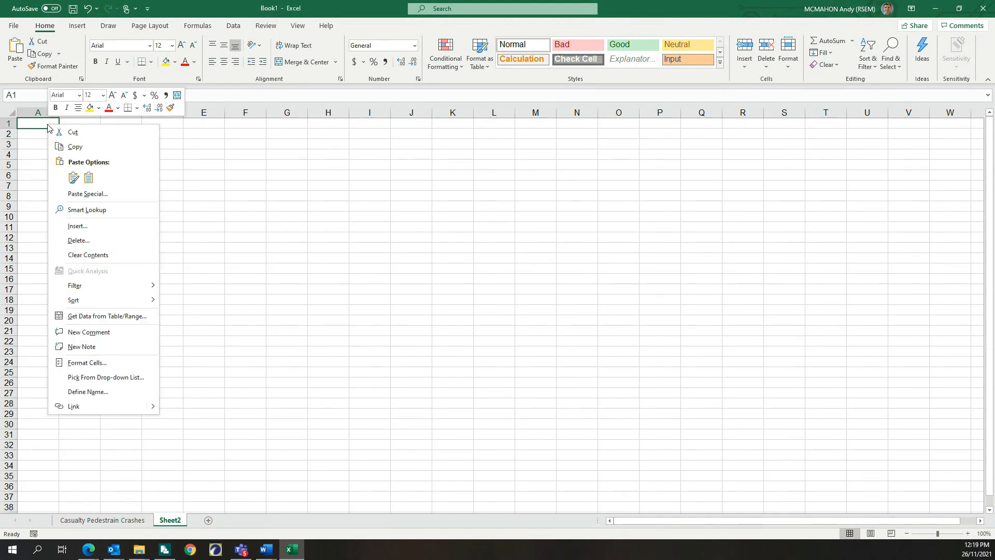
{"action": "left_click", "coordinate": [72, 181]}
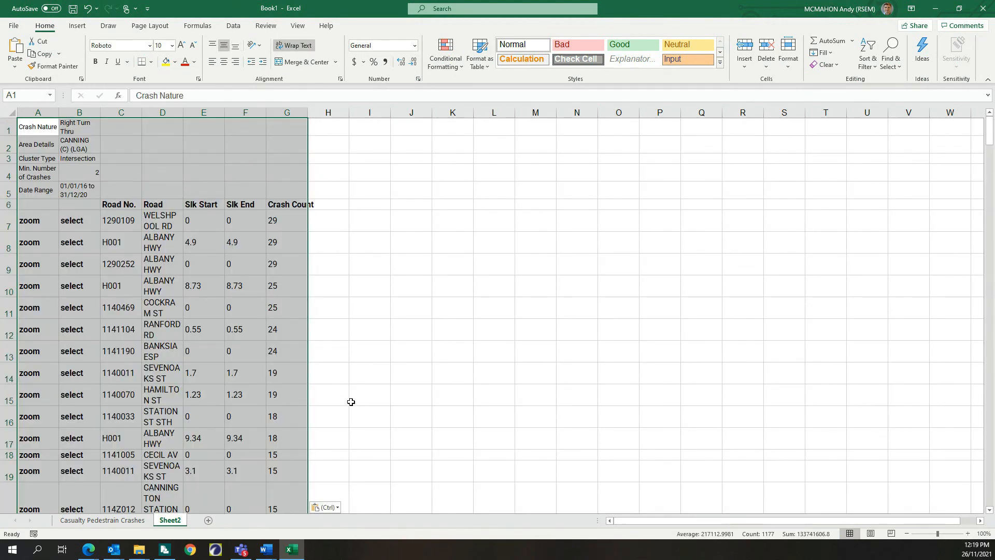
Rename the sheet holding the intersection cluster results as "Right Turn Thru All Crashes"
{"action": "left_click", "coordinate": [351, 402]}
{"action": "double_click", "coordinate": [173, 520]}
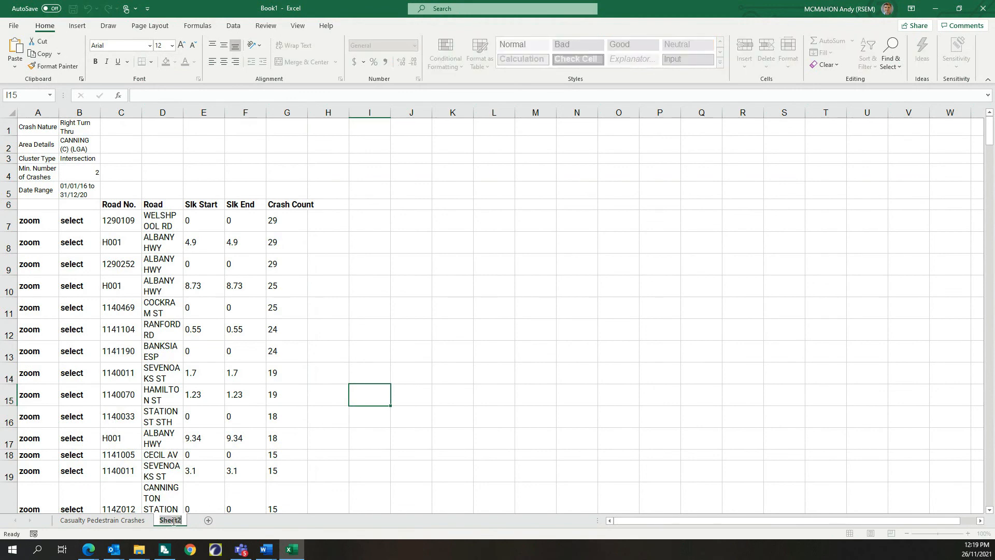
{"action": "type", "text": "Right"}
{"action": "type", "text": "Turn Thru"}
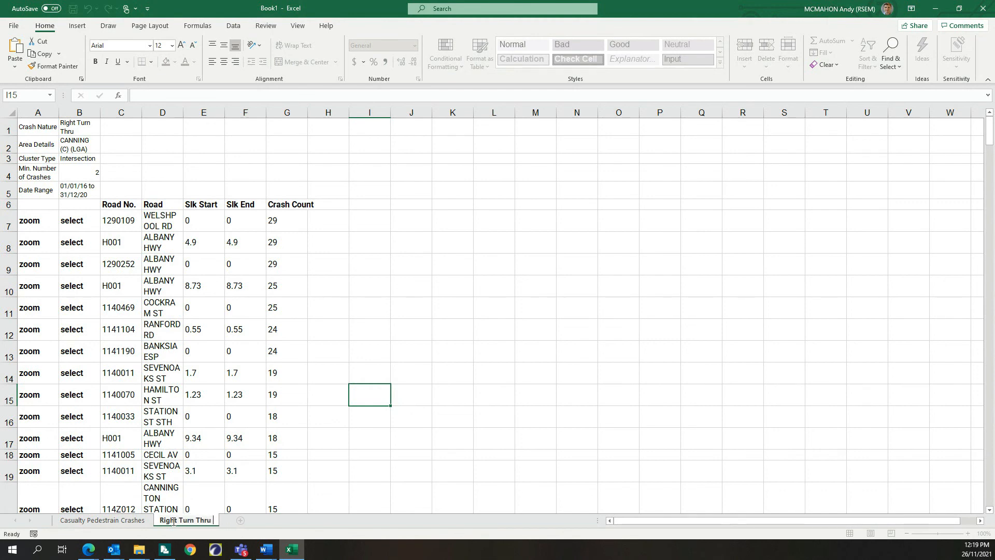
{"action": "type", "text": " All Crashes"}
{"action": "key", "text": "Return"}
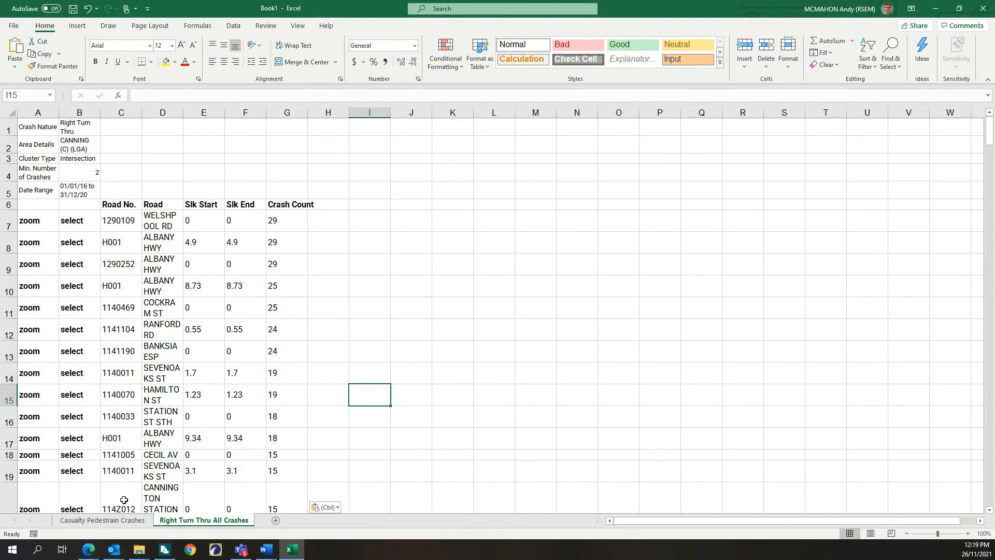
Add another worksheet and name it "Bicycle Crashes"
{"action": "left_click", "coordinate": [276, 521]}
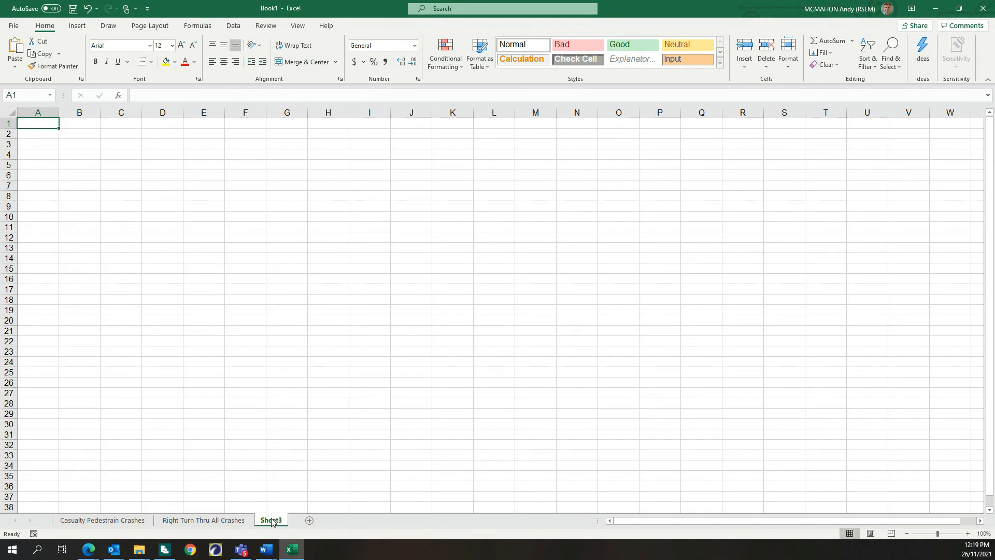
{"action": "type", "text": "B"}
{"action": "key", "text": "BackSpace"}
{"action": "left_click", "coordinate": [273, 521]}
{"action": "type", "text": "B"}
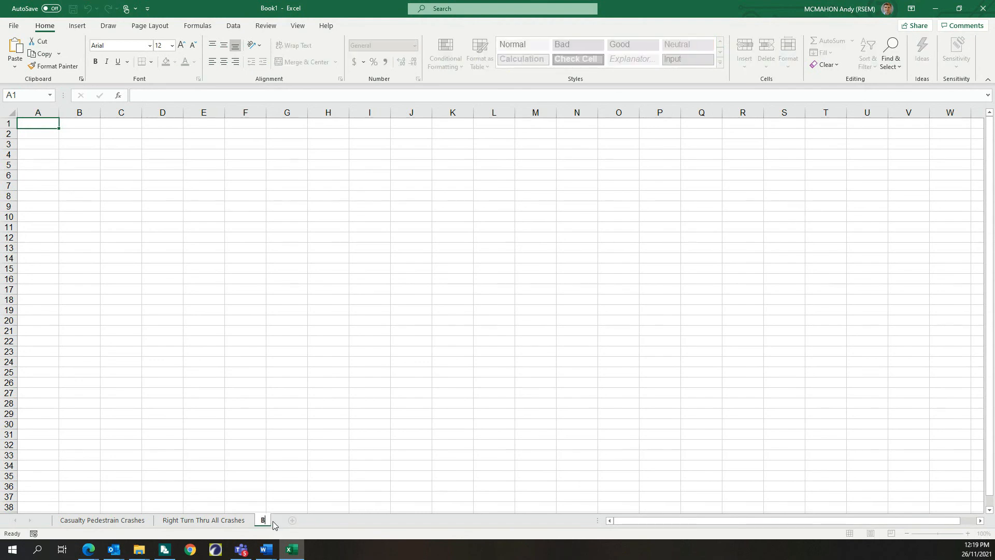
{"action": "type", "text": "icycle Crashes"}
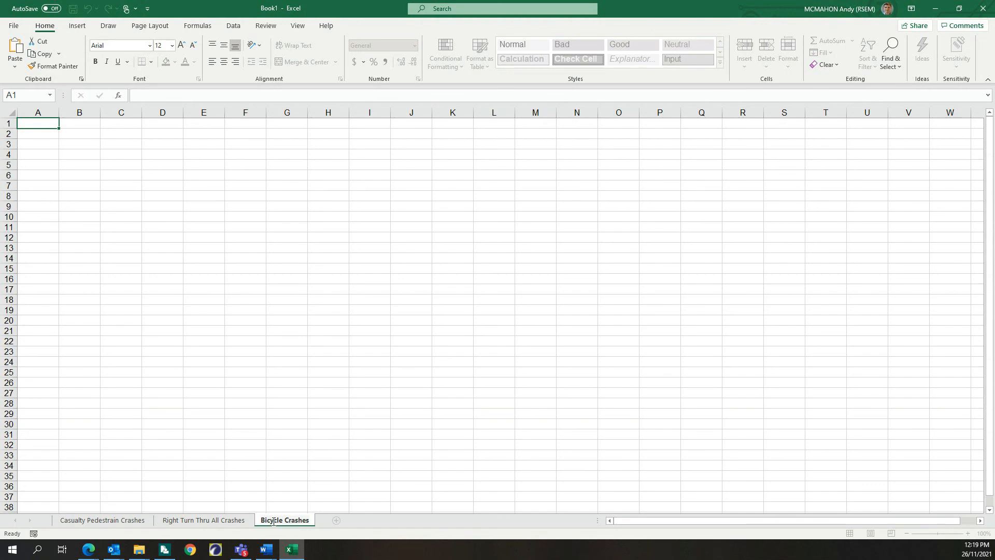
{"action": "key", "text": "Return"}
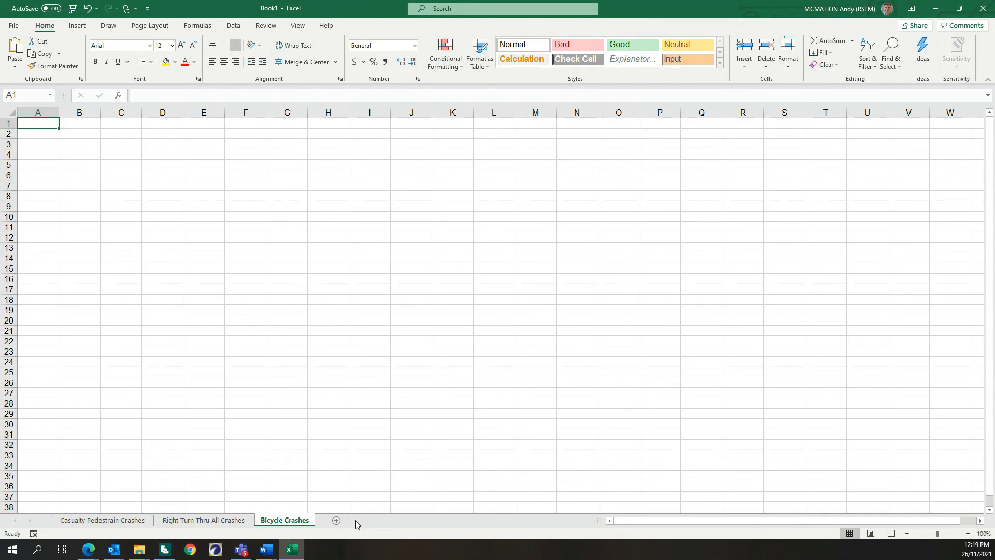
Switch to Crash Map, delete and close the Canning cluster results, and reset the cluster query to its blank defaults
{"action": "key", "text": "alt+Tab"}
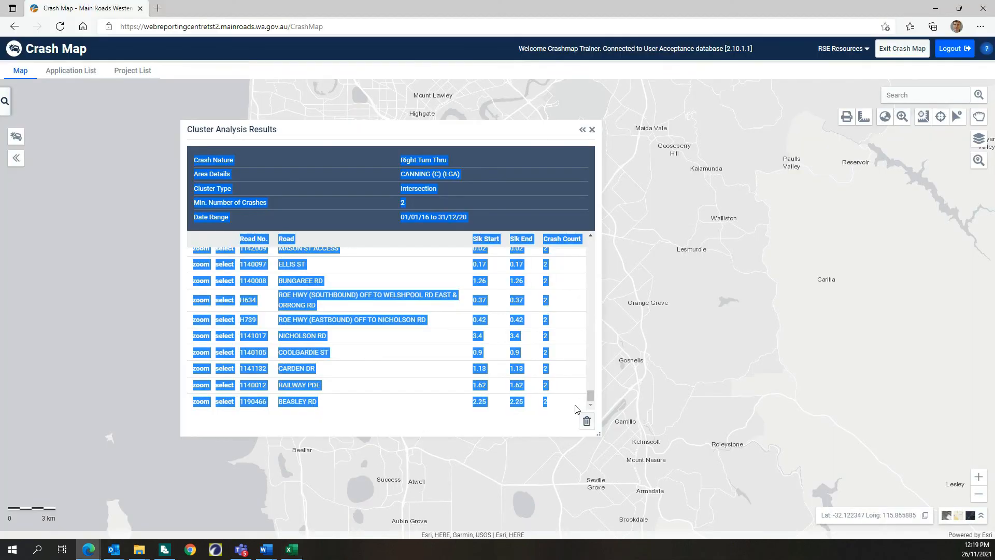
{"action": "left_click", "coordinate": [586, 422]}
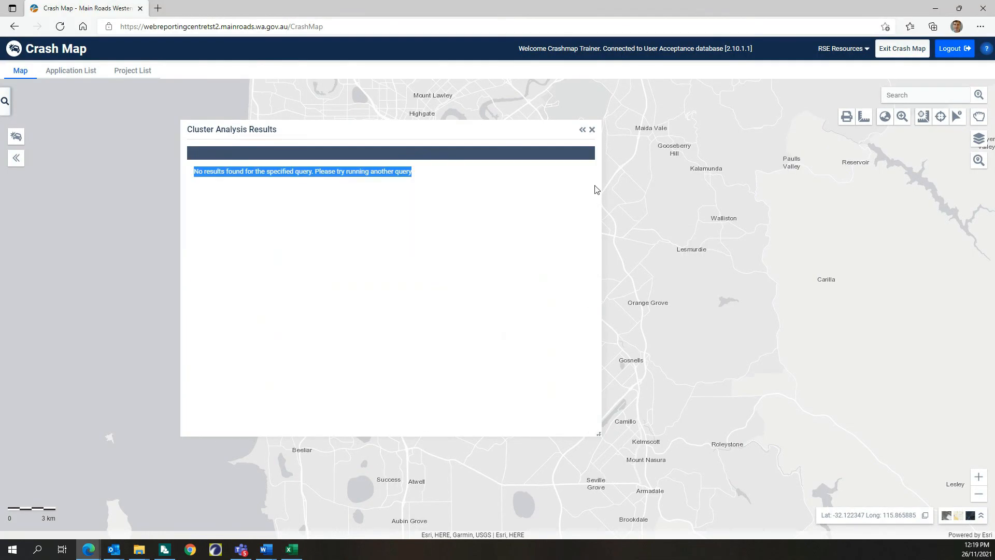
{"action": "left_click", "coordinate": [592, 129]}
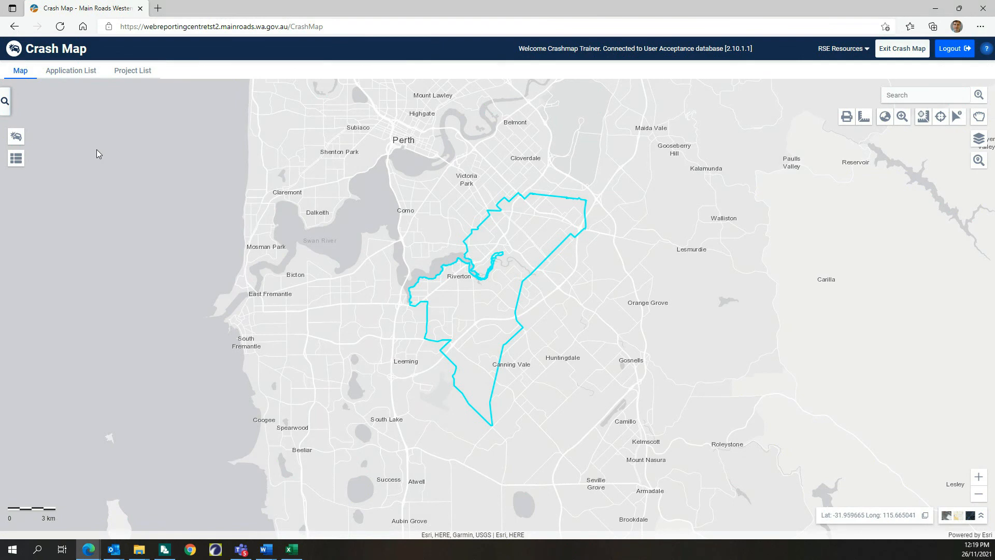
{"action": "left_click", "coordinate": [6, 103]}
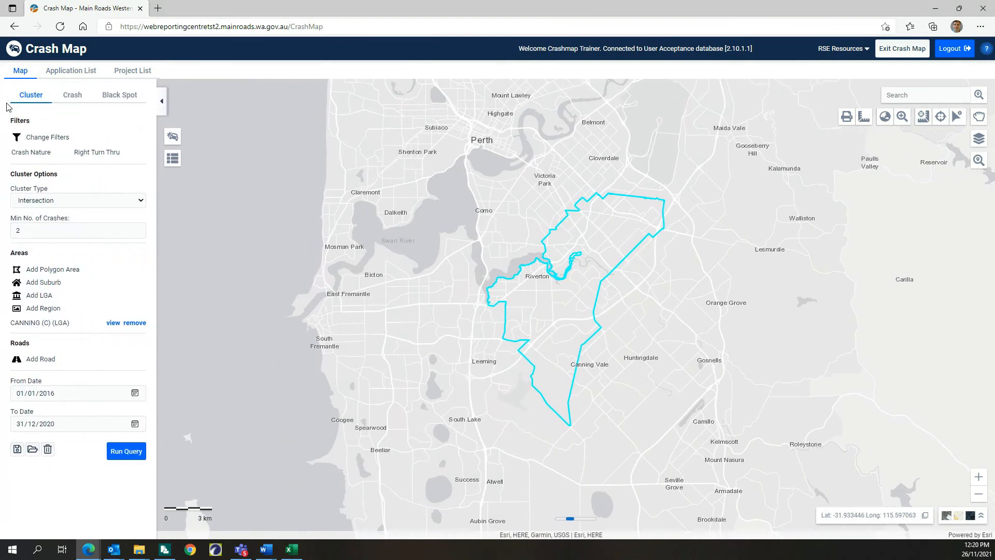
{"action": "left_click", "coordinate": [70, 96]}
{"action": "left_click", "coordinate": [33, 96]}
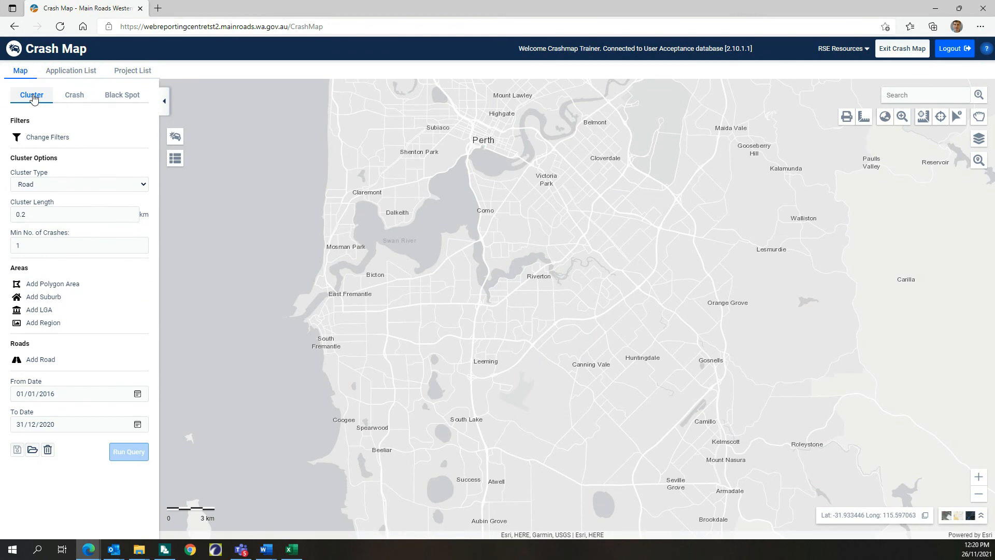
Add the Kimberley region as the cluster query area, previewing it on the map before selecting it
{"action": "left_click", "coordinate": [43, 322]}
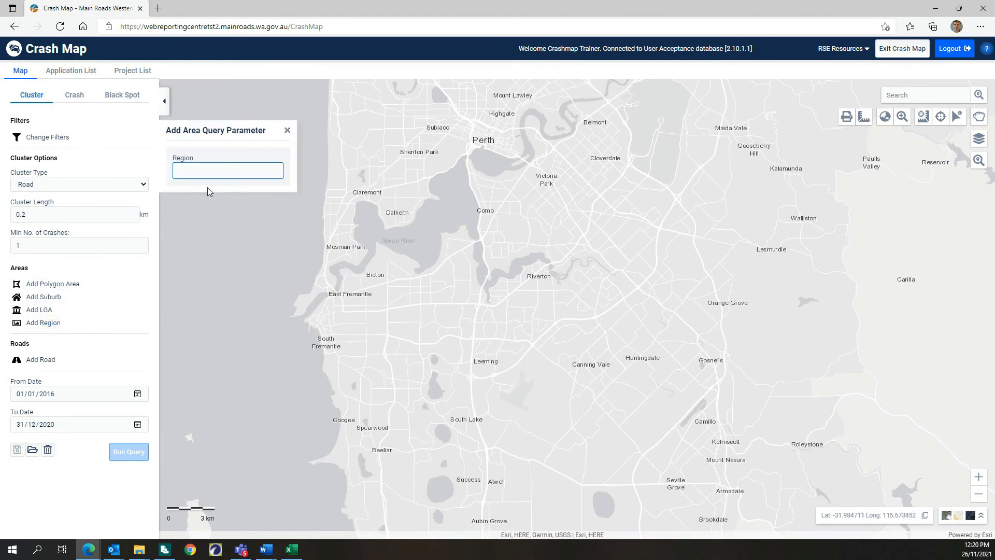
{"action": "type", "text": "kimber"}
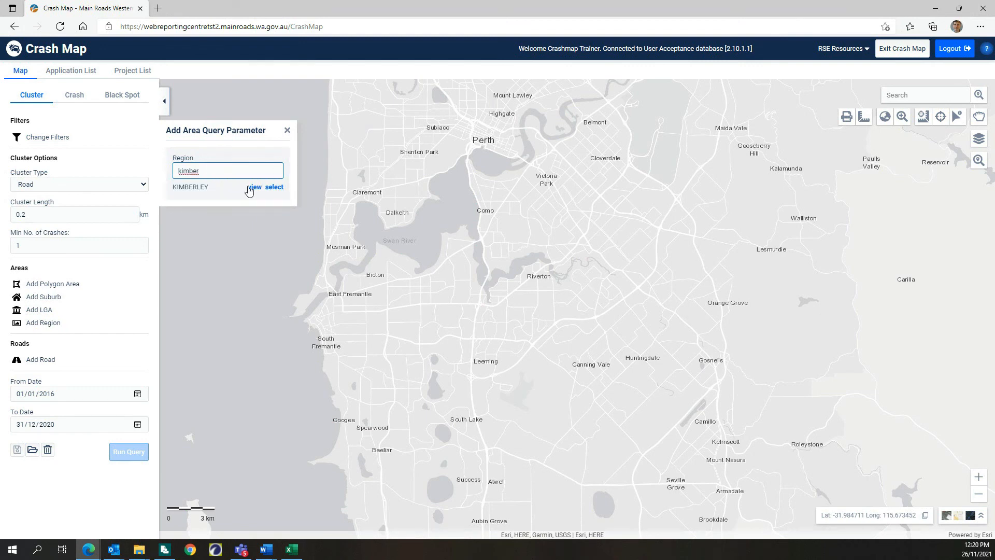
{"action": "left_click", "coordinate": [254, 188]}
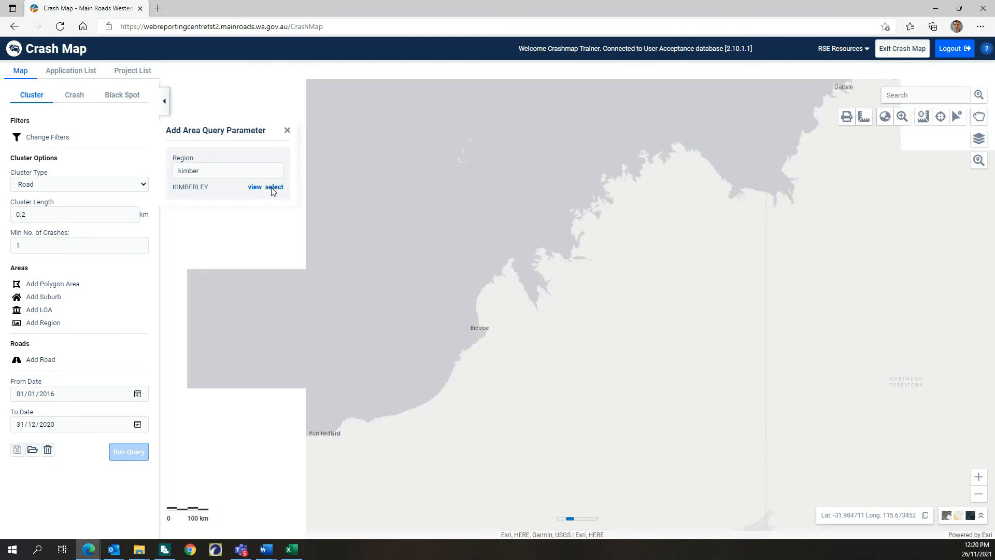
{"action": "left_click", "coordinate": [274, 187]}
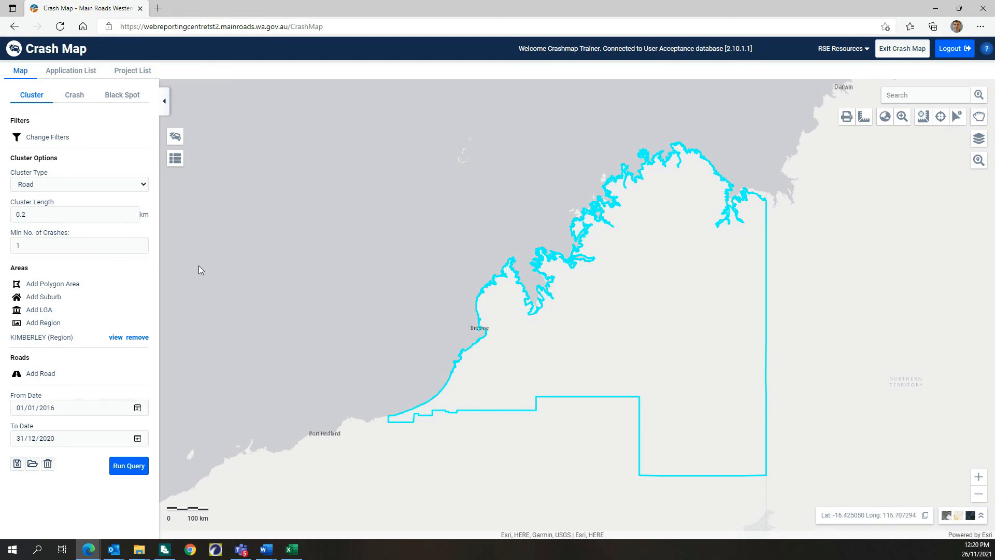
Set up a Road cluster with a length of 50.0 km and a minimum of 2 crashes
{"action": "left_click", "coordinate": [57, 185]}
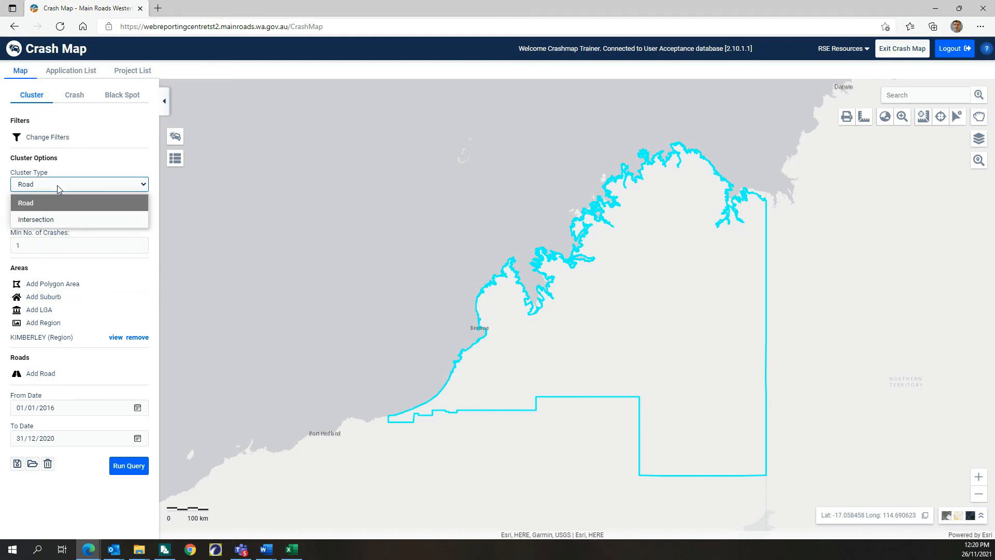
{"action": "left_click", "coordinate": [52, 208]}
{"action": "left_click_drag", "start_coordinate": [29, 214], "coordinate": [12, 217]}
{"action": "type", "text": "50.0"}
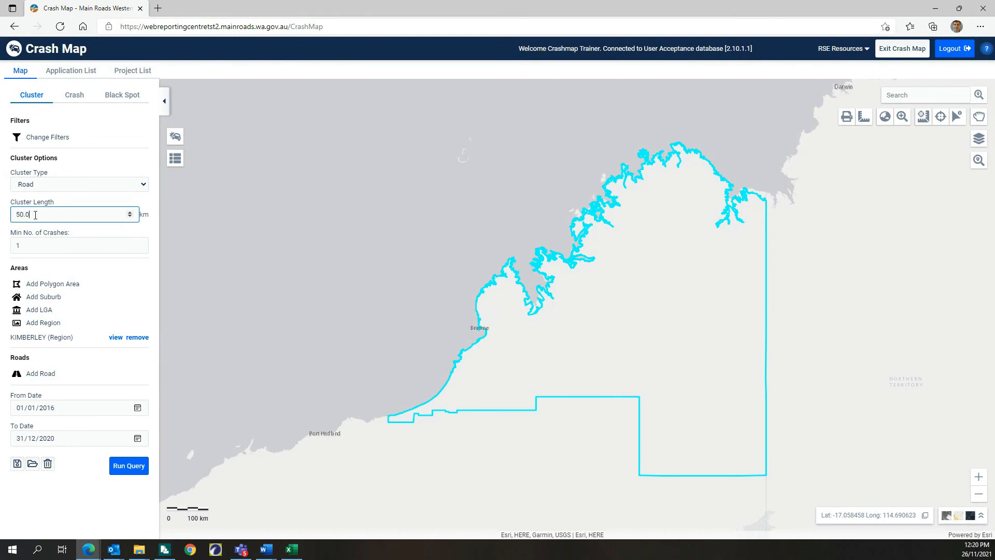
{"action": "left_click_drag", "start_coordinate": [21, 245], "coordinate": [16, 244]}
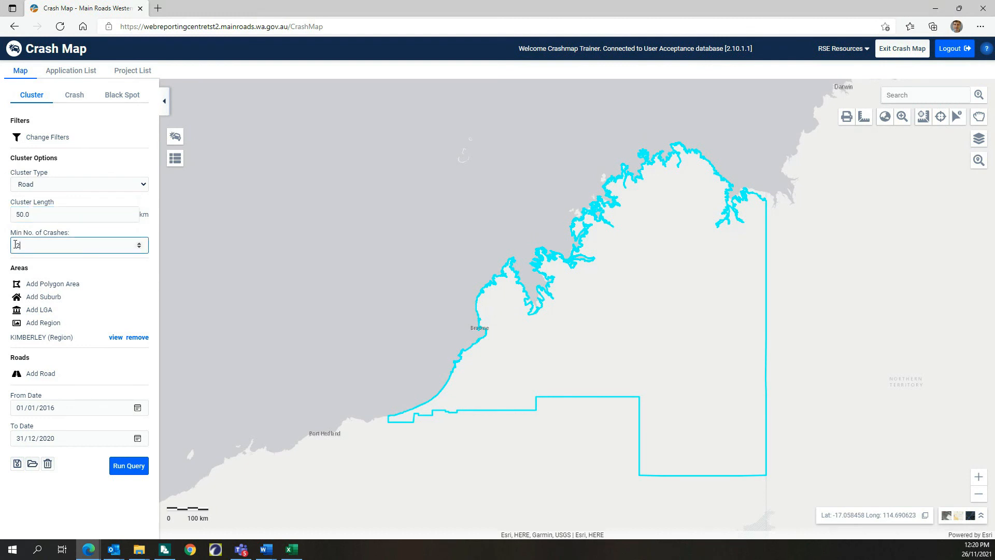
Restrict the Crash Nature filter to Hit Animal only and close the cluster filters
{"action": "left_click", "coordinate": [59, 144]}
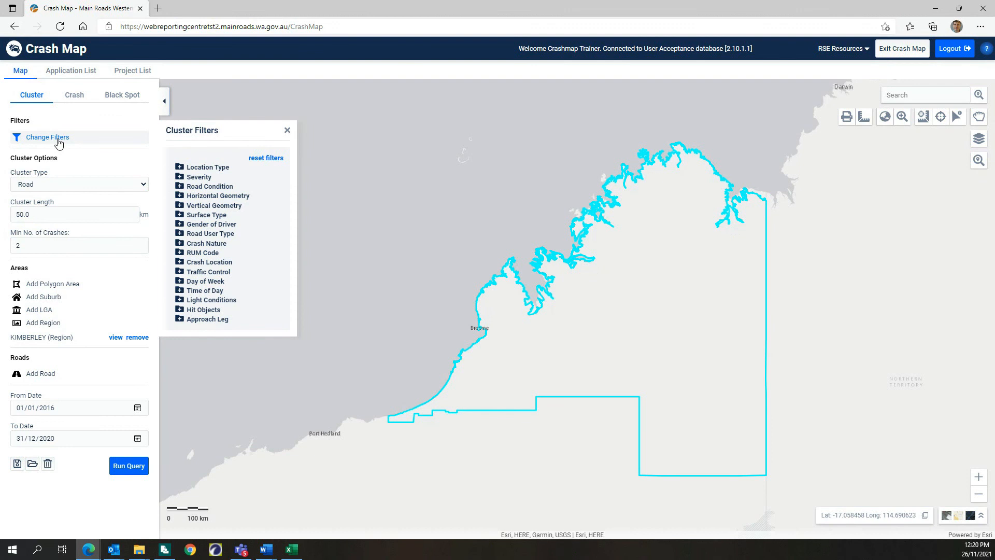
{"action": "left_click", "coordinate": [178, 244]}
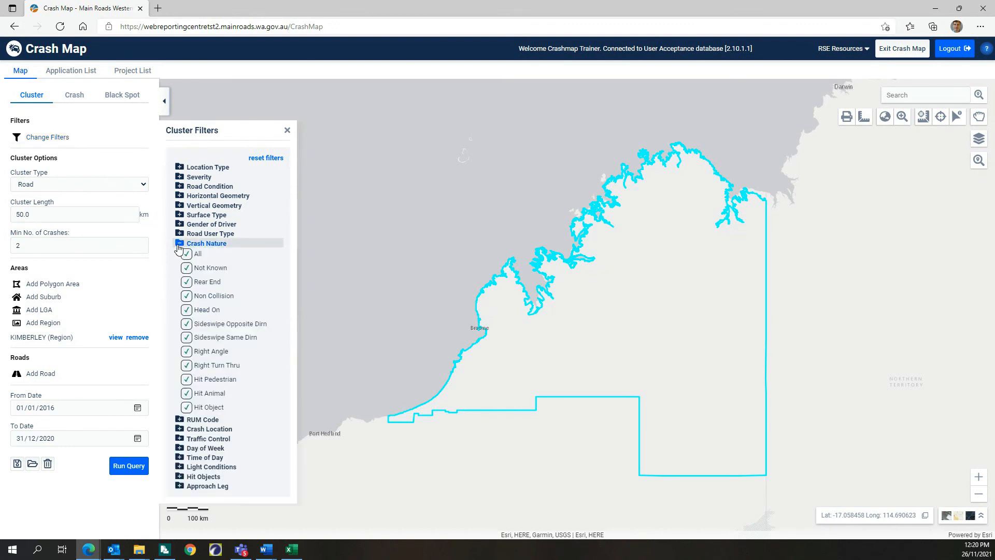
{"action": "left_click", "coordinate": [187, 254]}
{"action": "left_click", "coordinate": [188, 394]}
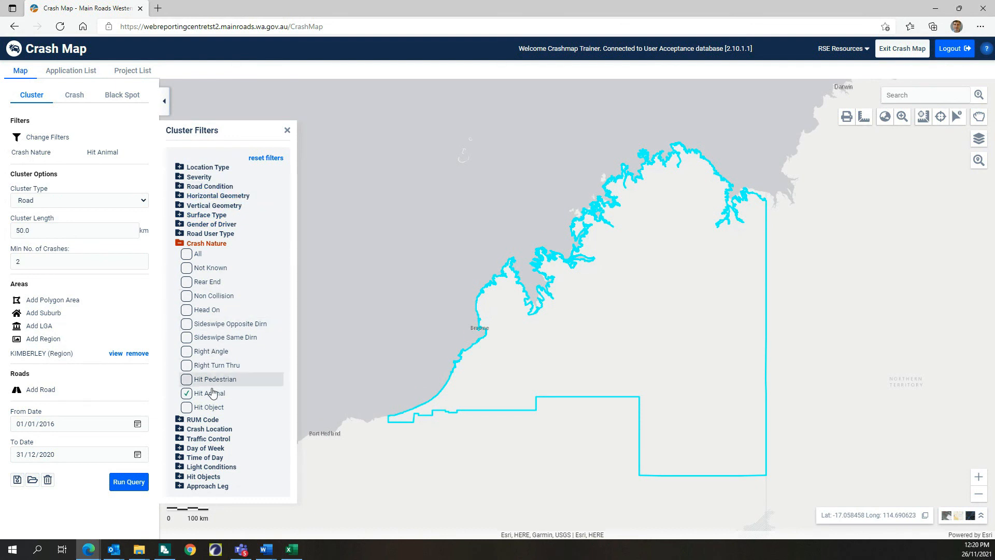
{"action": "left_click", "coordinate": [287, 130]}
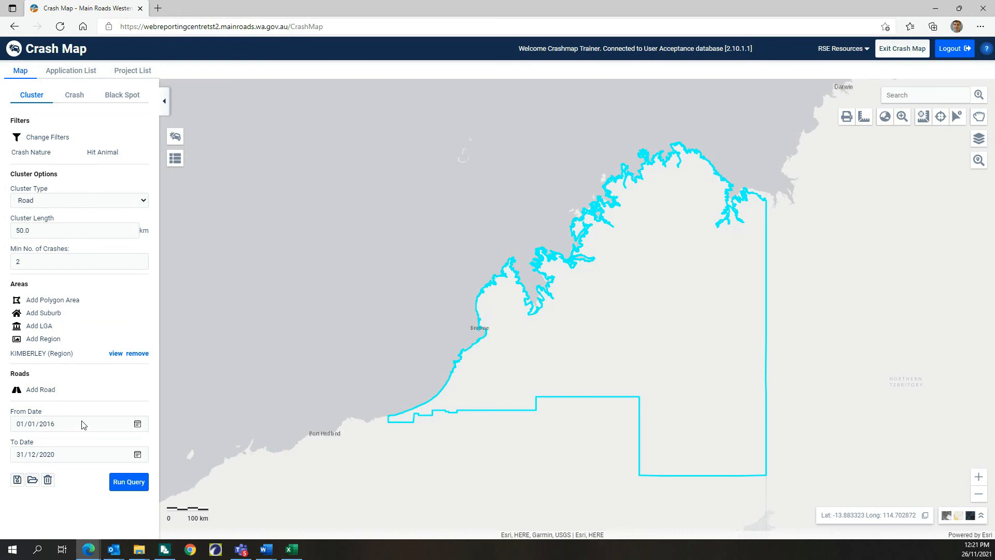
Run the Kimberley road cluster query and select the Great Northern Hwy cluster from SLK 2200 to 2250 to list its crashes
{"action": "left_click", "coordinate": [128, 482]}
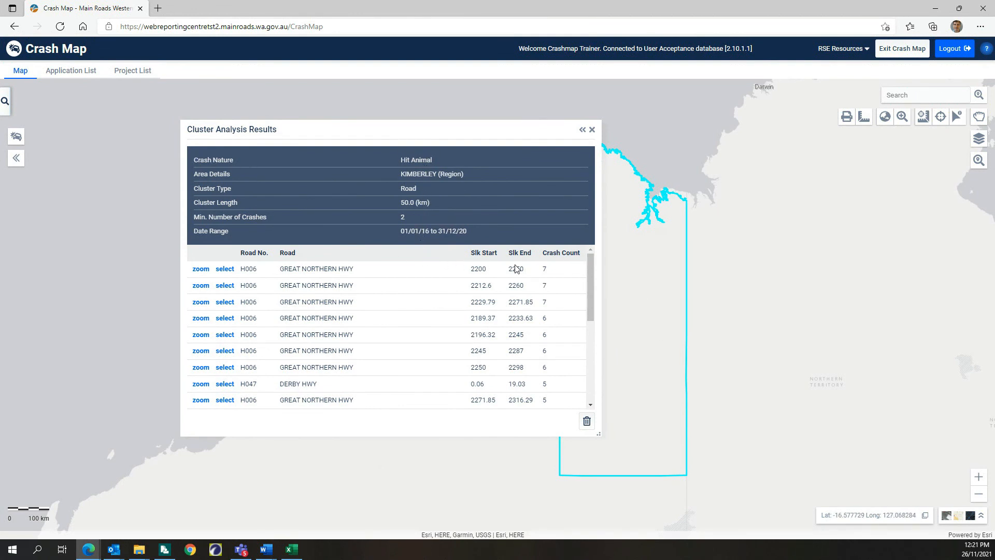
{"action": "mouse_move", "coordinate": [590, 287]}
{"action": "left_mouse_down"}
{"action": "mouse_move", "coordinate": [589, 372]}
{"action": "mouse_move", "coordinate": [590, 269]}
{"action": "left_mouse_up"}
{"action": "left_click", "coordinate": [225, 270]}
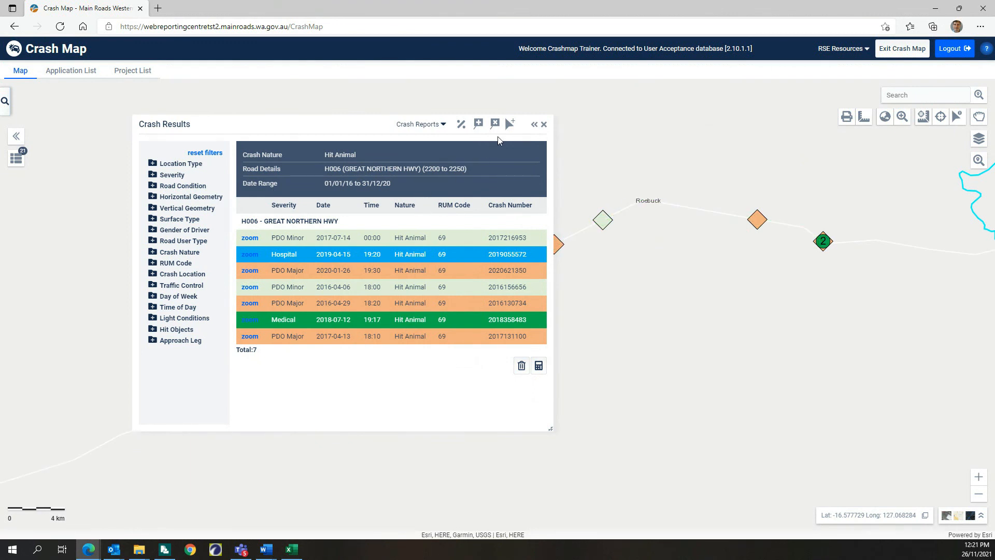
Show collision diagrams for the Great Northern Hwy crashes and spread them out on the map so none overlap
{"action": "left_click", "coordinate": [478, 125]}
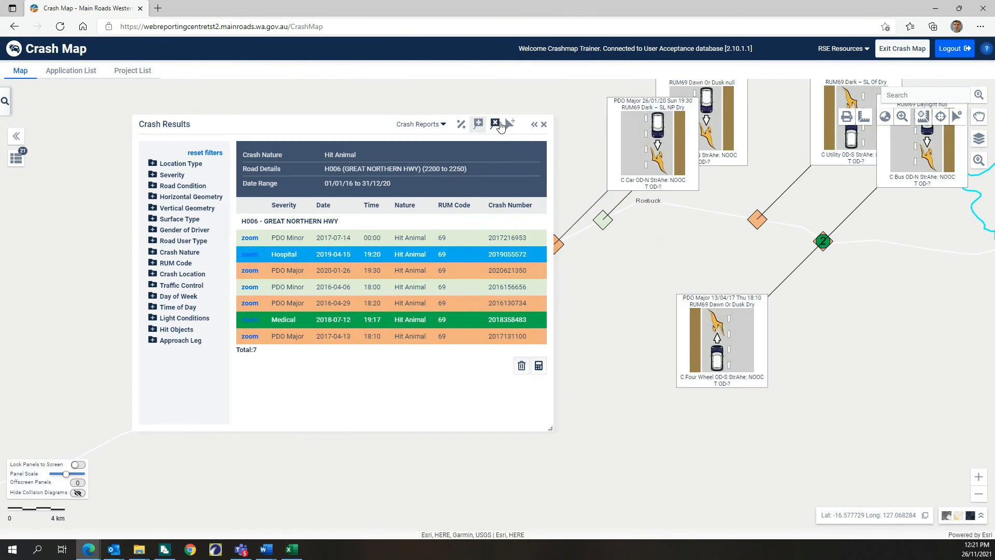
{"action": "left_click", "coordinate": [534, 124]}
{"action": "left_click_drag", "start_coordinate": [240, 304], "coordinate": [133, 282]}
{"action": "left_click_drag", "start_coordinate": [436, 239], "coordinate": [327, 242]}
{"action": "left_click_drag", "start_coordinate": [668, 155], "coordinate": [527, 349]}
{"action": "left_click_drag", "start_coordinate": [684, 258], "coordinate": [588, 324]}
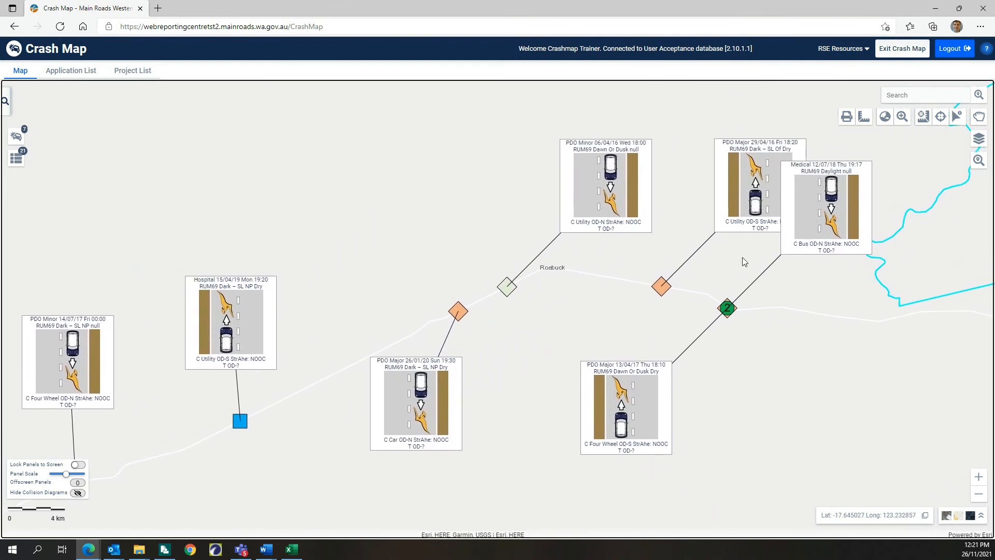
{"action": "mouse_move", "coordinate": [816, 247]}
{"action": "left_mouse_down"}
{"action": "mouse_move", "coordinate": [858, 304]}
{"action": "mouse_move", "coordinate": [892, 320]}
{"action": "left_mouse_up"}
{"action": "left_click_drag", "start_coordinate": [243, 438], "coordinate": [323, 422]}
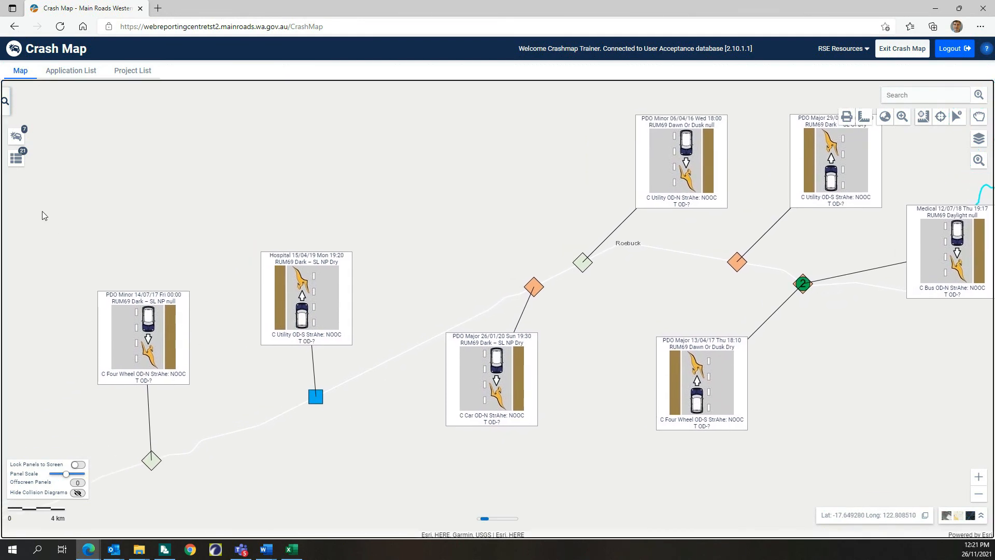
Delete the Kimberley cluster results and the Great Northern Hwy crash results, closing both result windows
{"action": "left_click", "coordinate": [16, 160]}
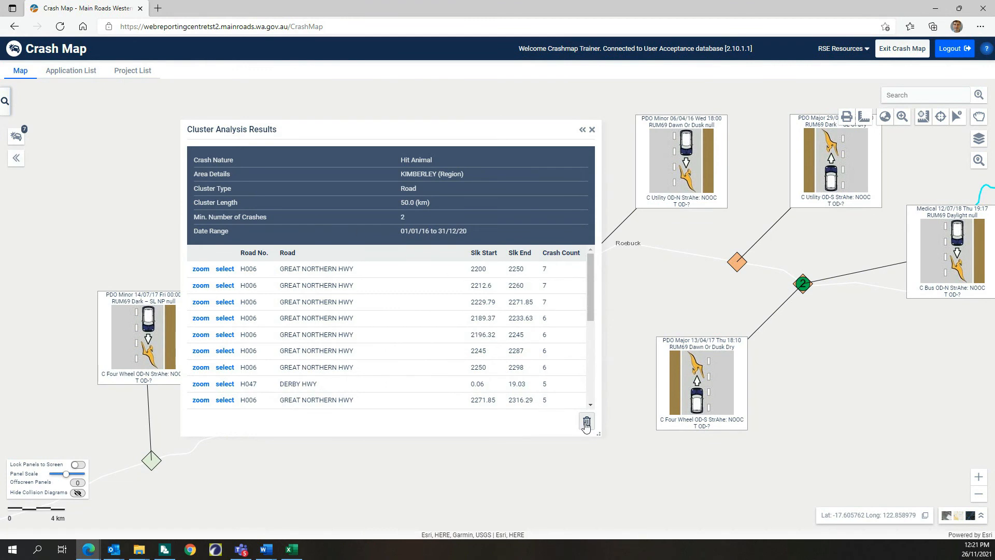
{"action": "left_click", "coordinate": [586, 425]}
{"action": "left_click", "coordinate": [591, 129]}
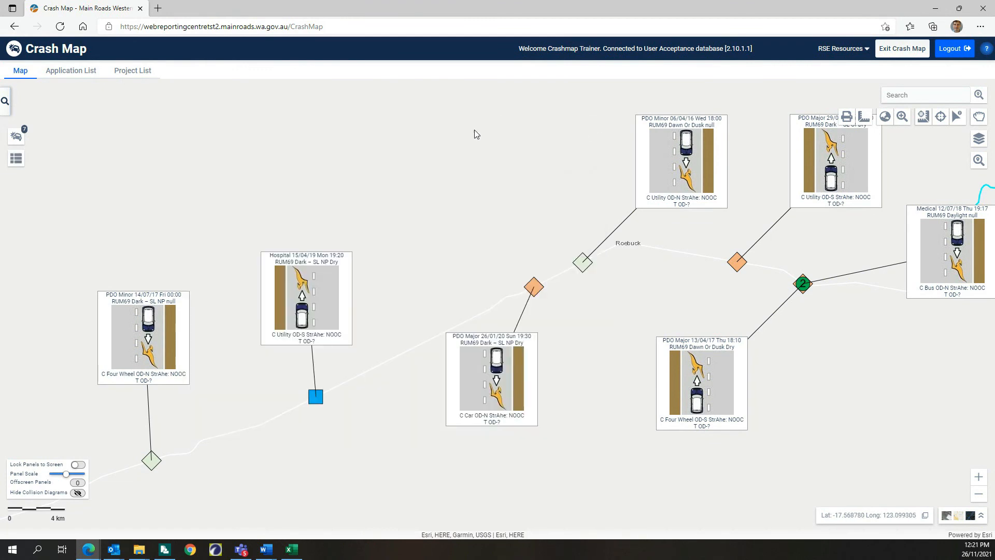
{"action": "left_click", "coordinate": [16, 136]}
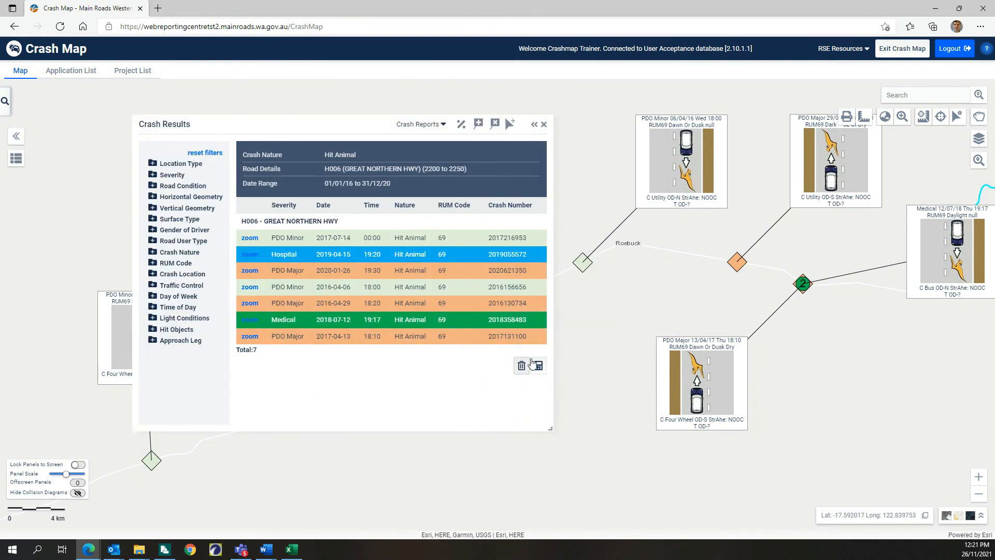
{"action": "left_click", "coordinate": [522, 365]}
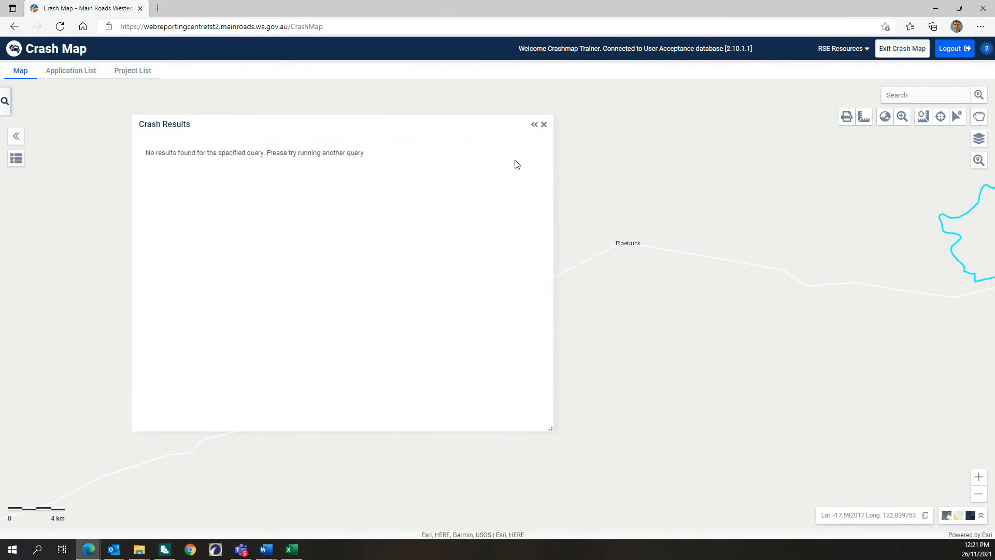
{"action": "left_click", "coordinate": [544, 125]}
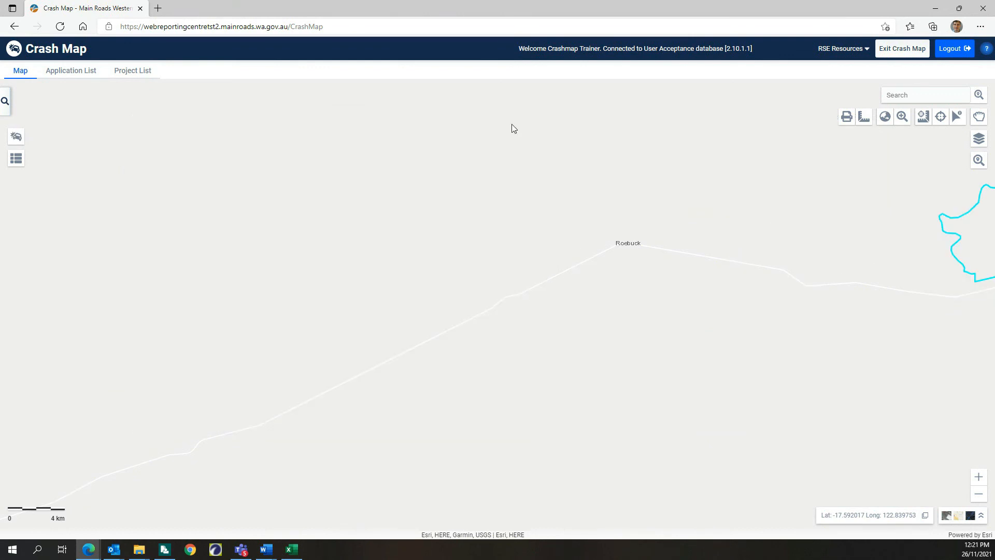
Look at the Crash query options, return to the Cluster query and clear its Kimberley parameters back to the defaults
{"action": "left_click", "coordinate": [4, 106]}
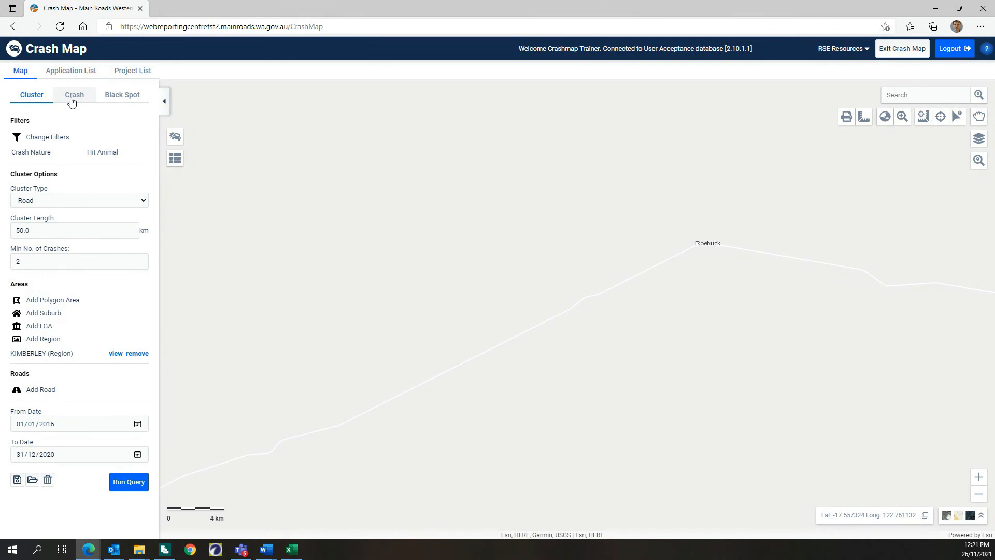
{"action": "left_click", "coordinate": [72, 101]}
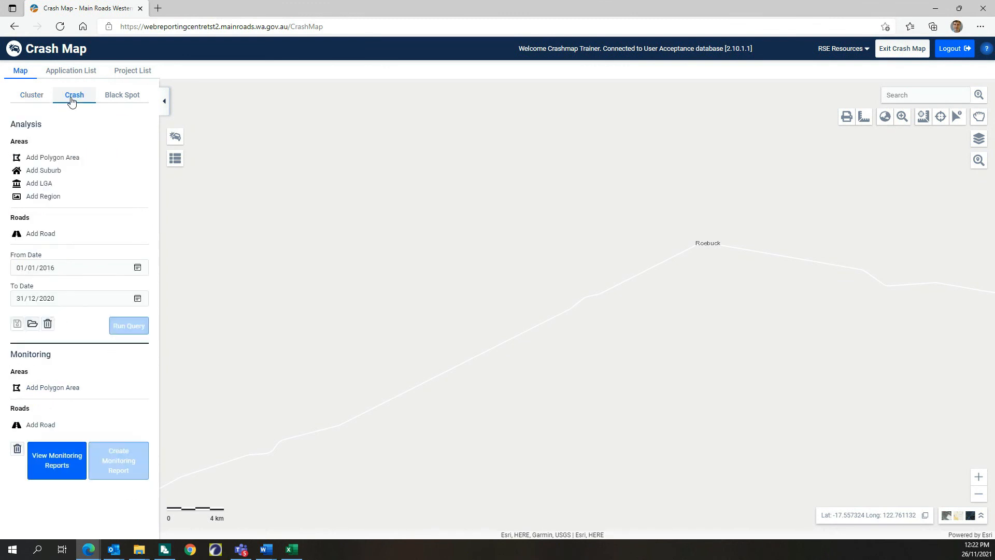
{"action": "left_click", "coordinate": [31, 100]}
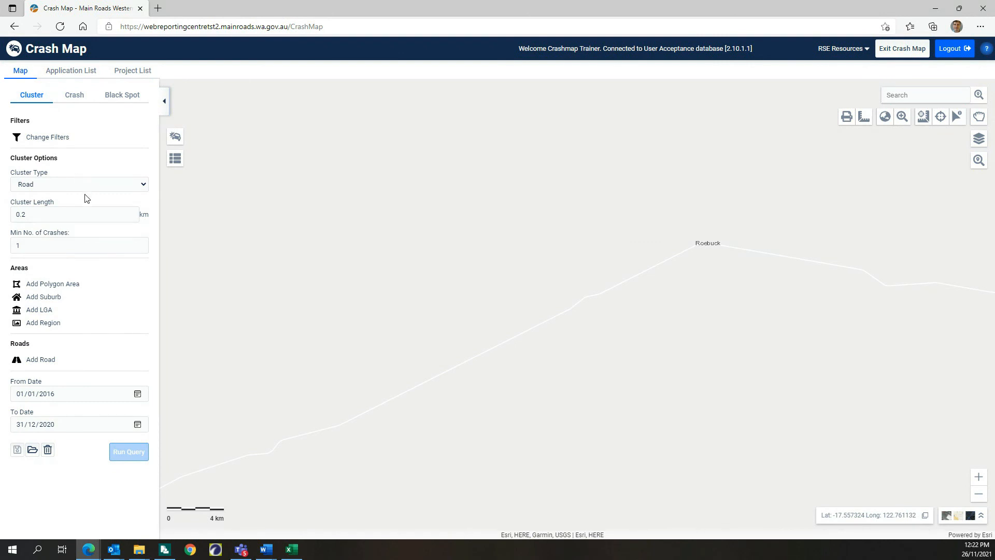
Add road H001 (Albany Hwy) from SLK 50.0 to 350.0, with all carriageways, to the cluster query
{"action": "left_click", "coordinate": [42, 359]}
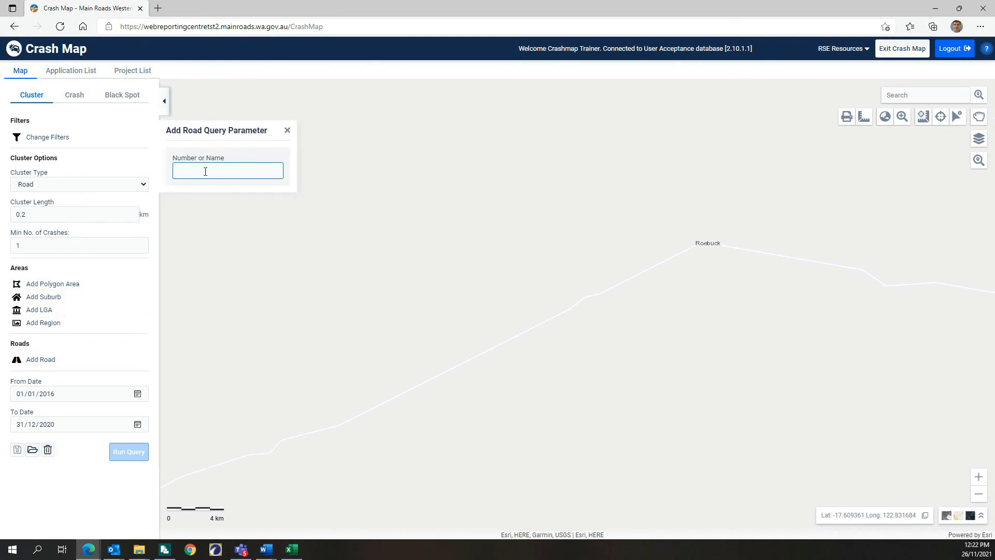
{"action": "type", "text": "h001"}
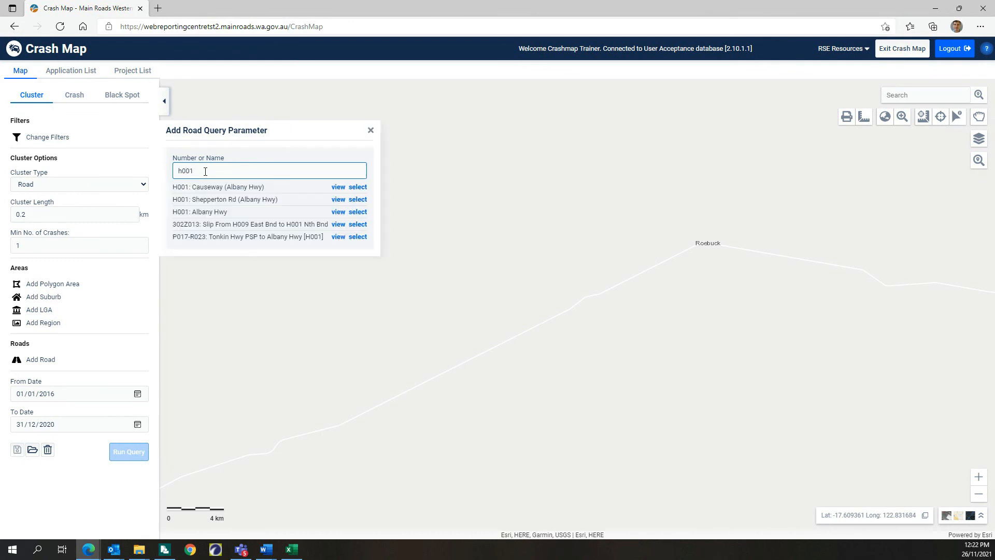
{"action": "left_click", "coordinate": [357, 212]}
{"action": "left_click", "coordinate": [214, 215]}
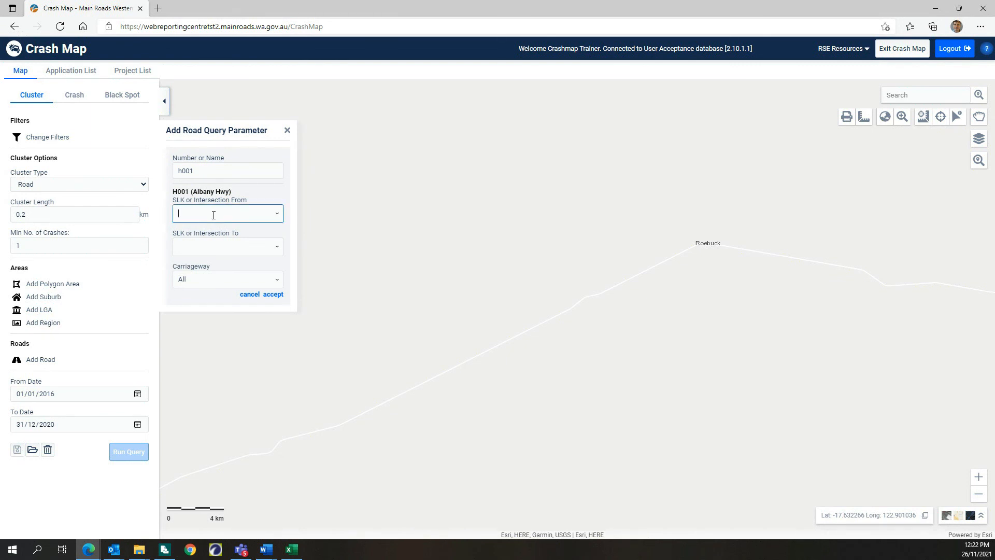
{"action": "type", "text": "50.0"}
{"action": "left_click", "coordinate": [215, 245]}
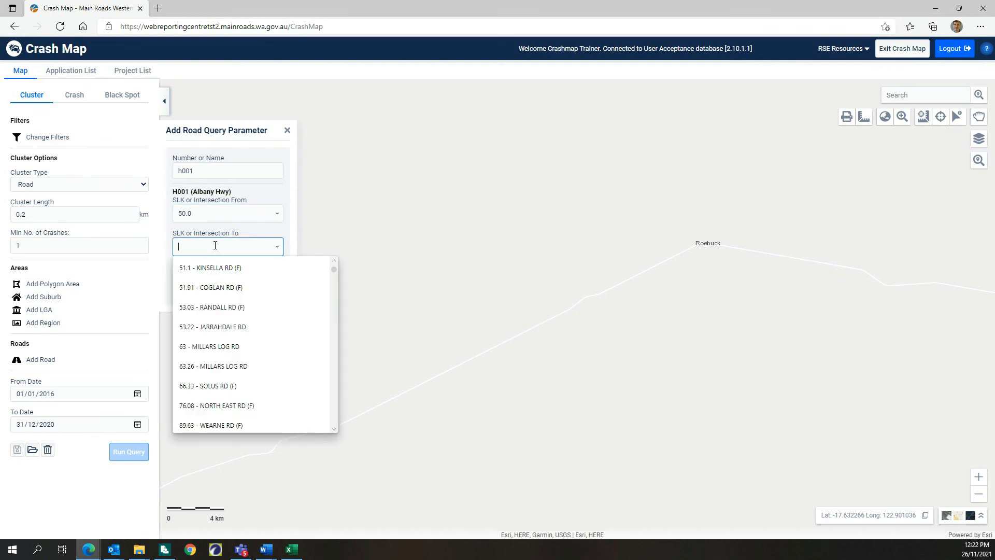
{"action": "type", "text": "350."}
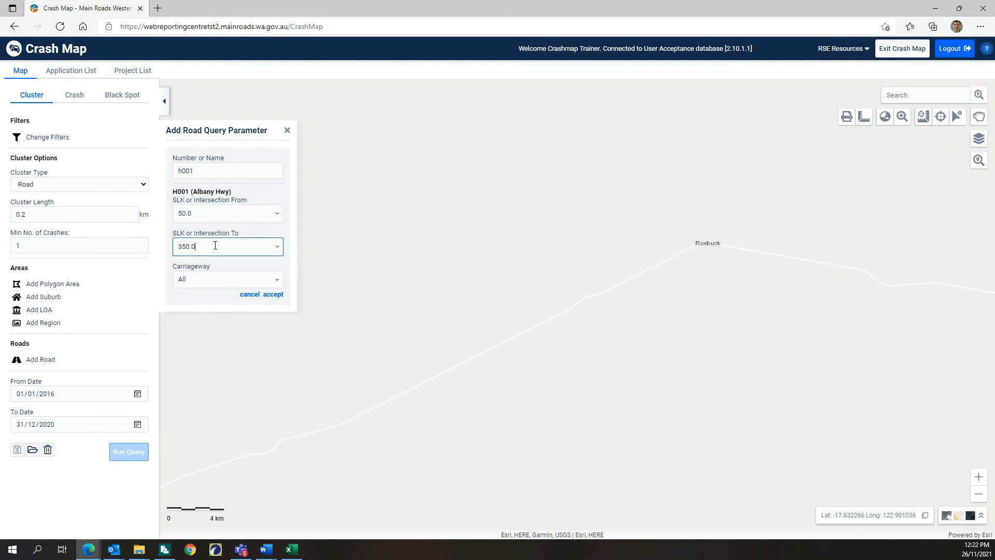
{"action": "left_click", "coordinate": [192, 295]}
{"action": "left_click", "coordinate": [278, 294]}
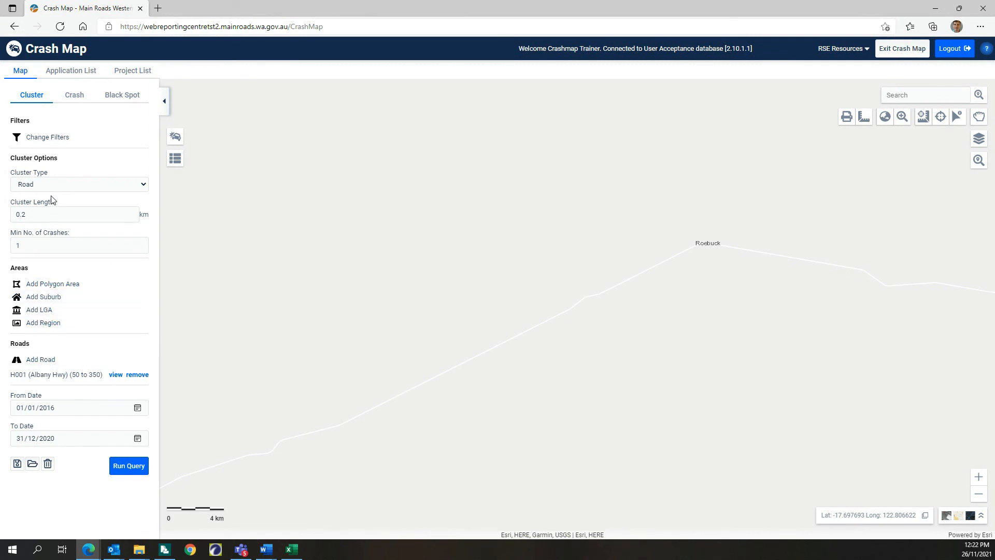
Set the cluster length to 10.0 km and the minimum number of crashes to 2, keeping Road as the cluster type
{"action": "left_click_drag", "start_coordinate": [32, 214], "coordinate": [15, 215]}
{"action": "type", "text": "10.0"}
{"action": "left_click", "coordinate": [48, 185]}
{"action": "left_click", "coordinate": [42, 202]}
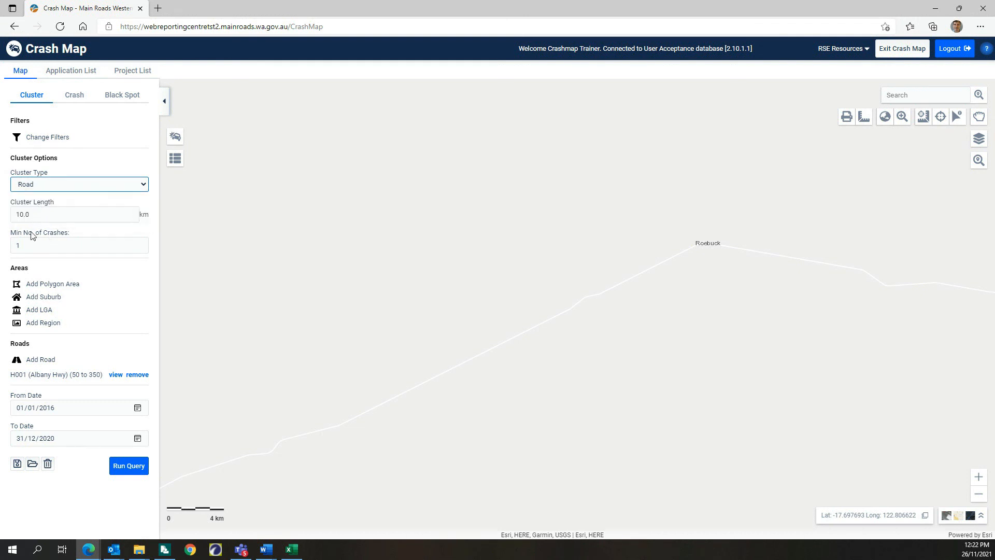
{"action": "double_click", "coordinate": [21, 246]}
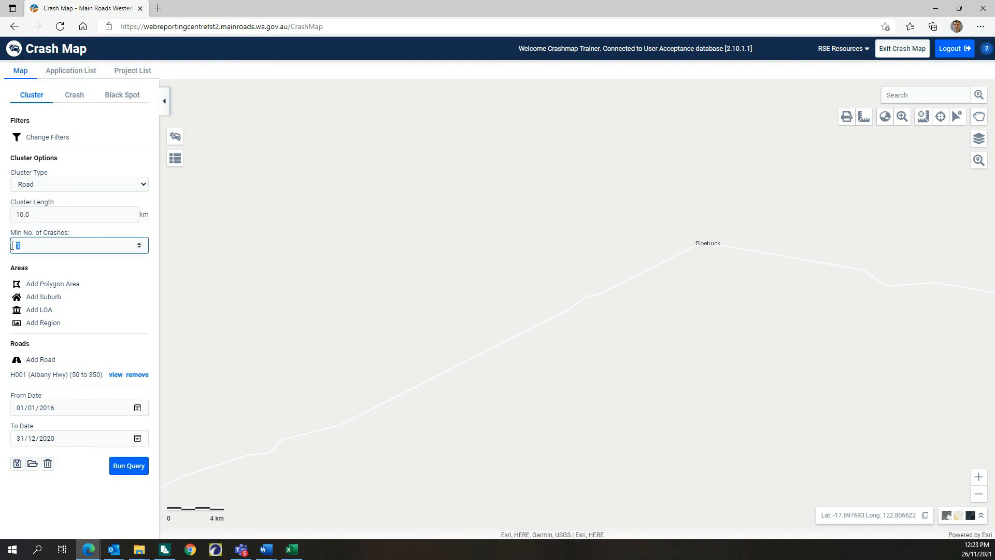
{"action": "type", "text": "2"}
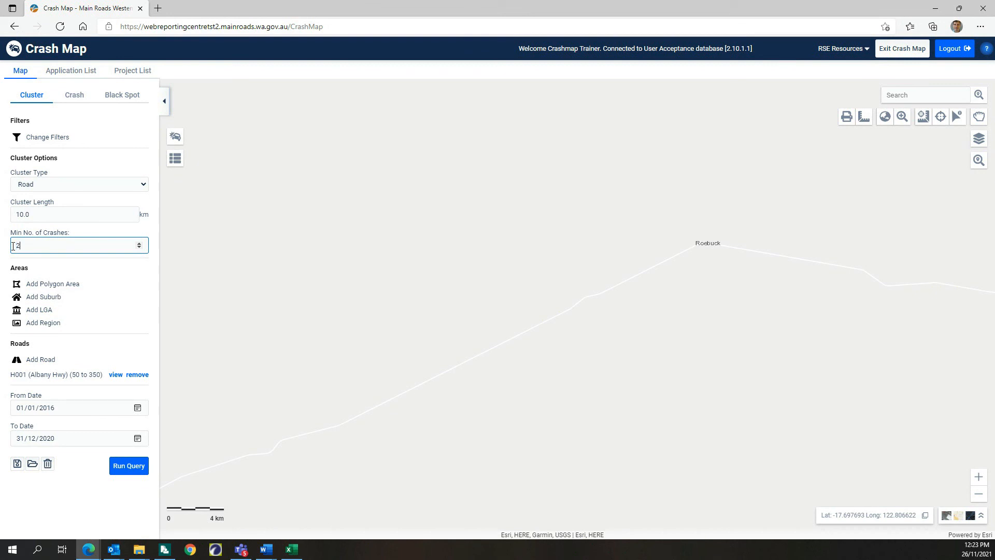
Restrict the RUM Code filter to Off Path, On Straight and Off Path, On Curve, and close the cluster filters
{"action": "left_click", "coordinate": [57, 142]}
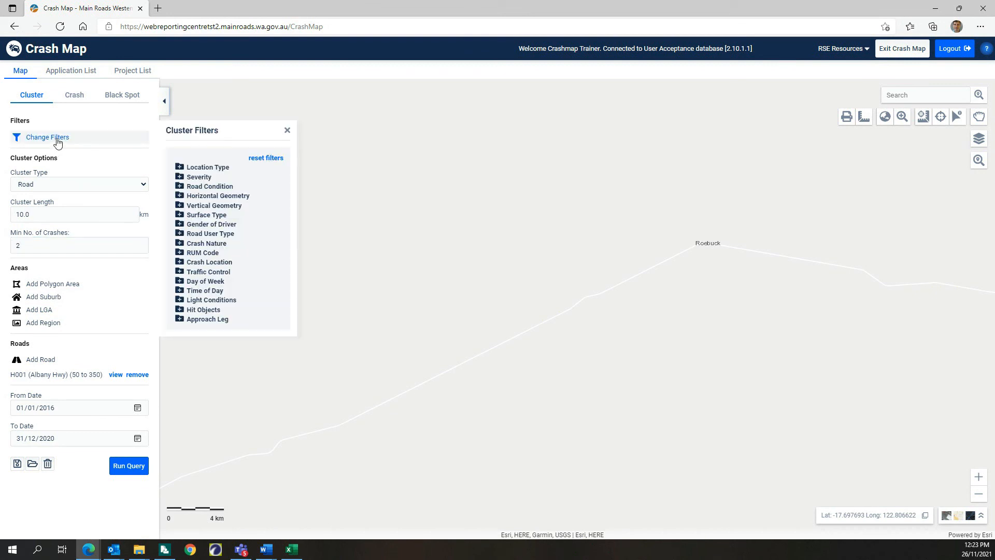
{"action": "left_click", "coordinate": [182, 254]}
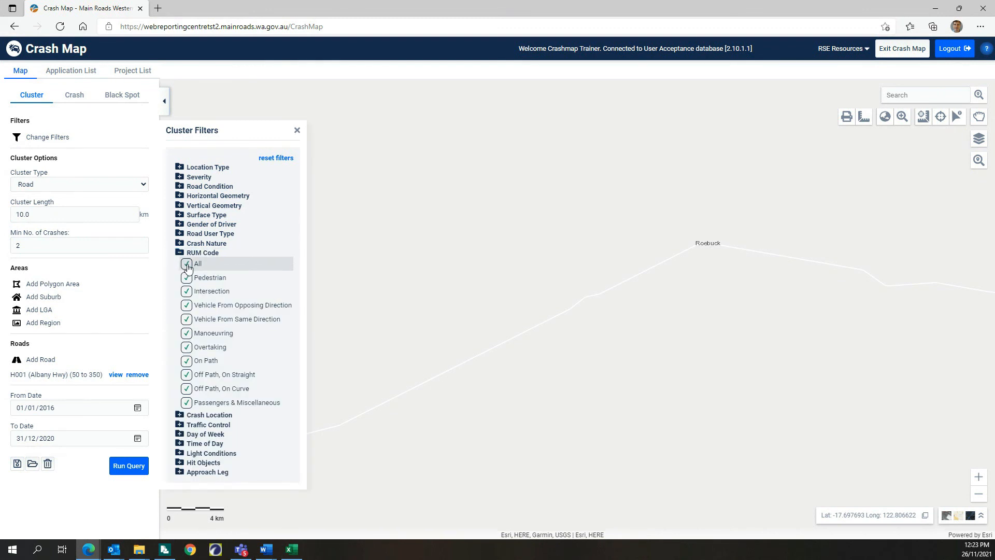
{"action": "left_click", "coordinate": [187, 374]}
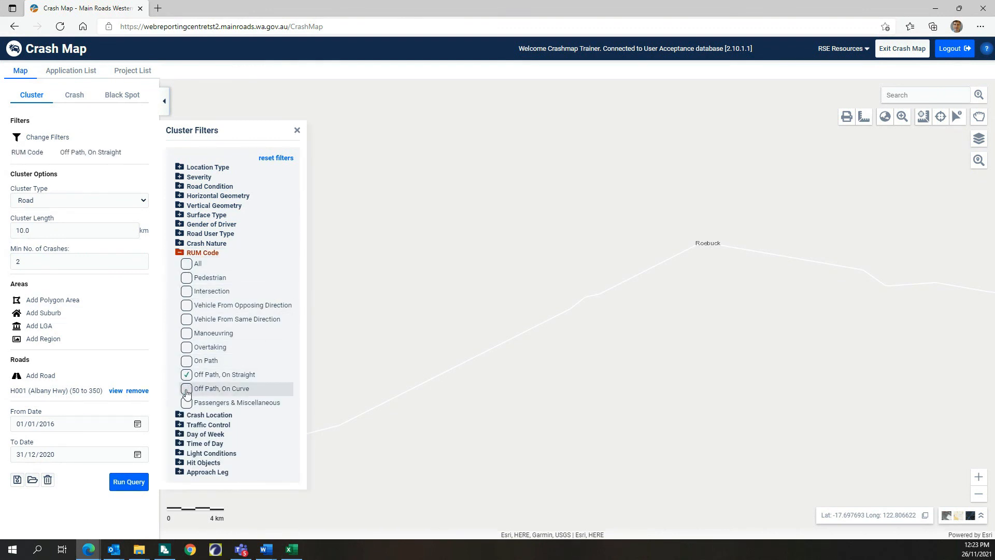
{"action": "left_click", "coordinate": [187, 389]}
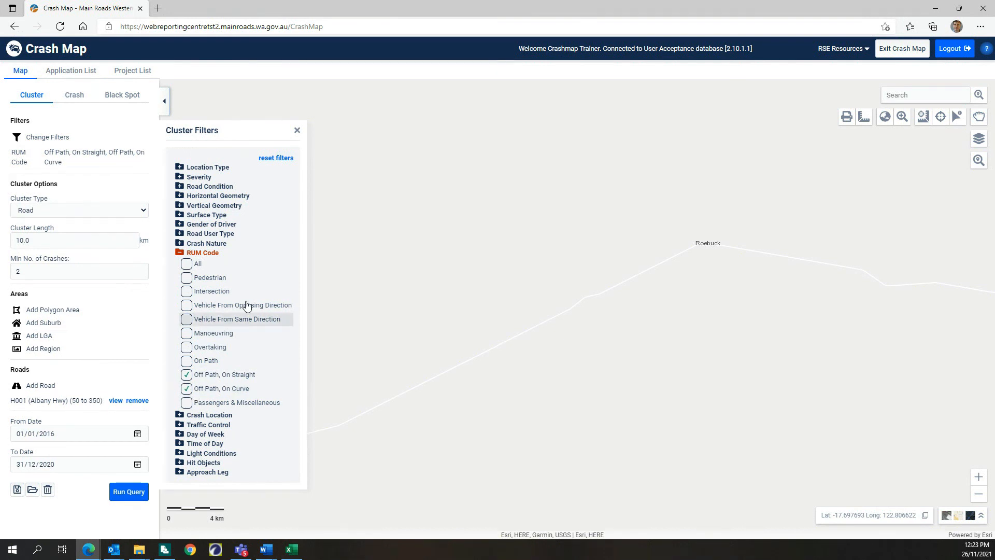
{"action": "left_click", "coordinate": [297, 131]}
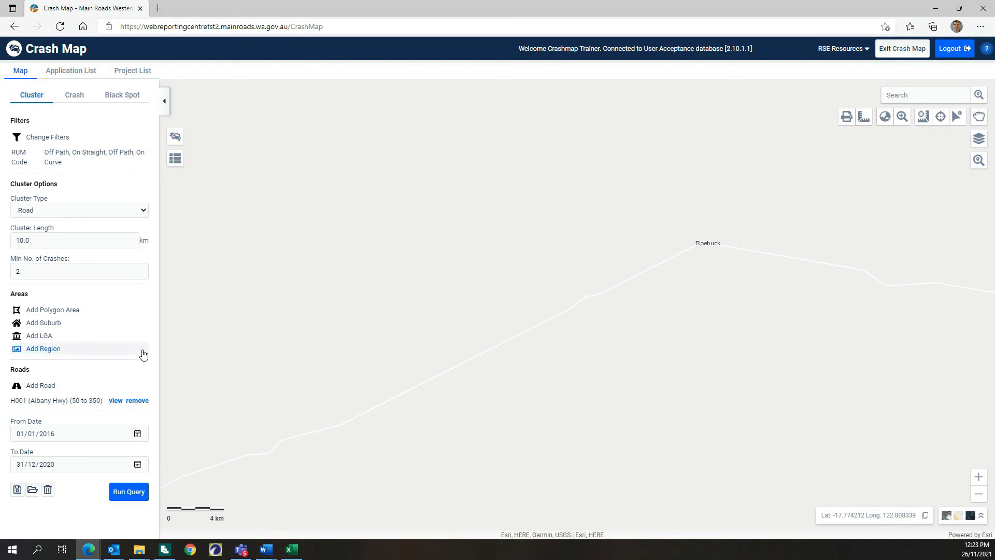
Run the Albany Hwy cluster query, zoom to the cluster from SLK 62.34 to 72.19, and select it to review its crashes on the map
{"action": "left_click", "coordinate": [137, 496]}
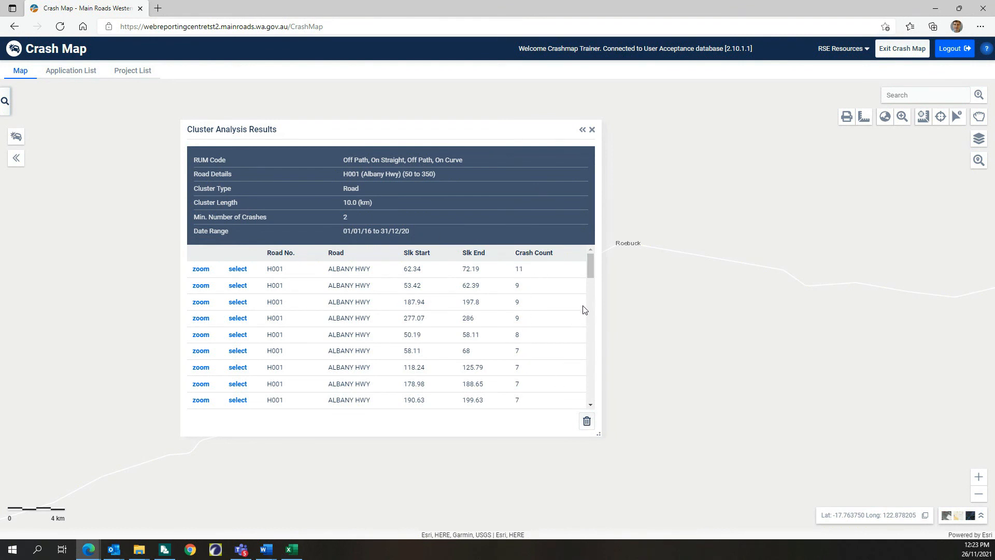
{"action": "mouse_move", "coordinate": [592, 271]}
{"action": "left_mouse_down"}
{"action": "mouse_move", "coordinate": [584, 392]}
{"action": "mouse_move", "coordinate": [588, 262]}
{"action": "left_mouse_up"}
{"action": "left_click", "coordinate": [199, 270]}
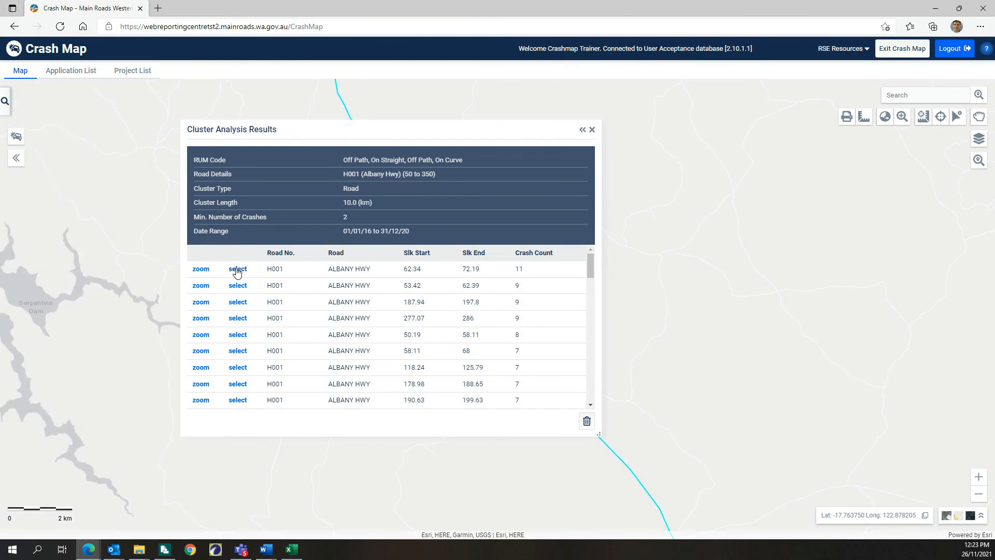
{"action": "left_click", "coordinate": [236, 269]}
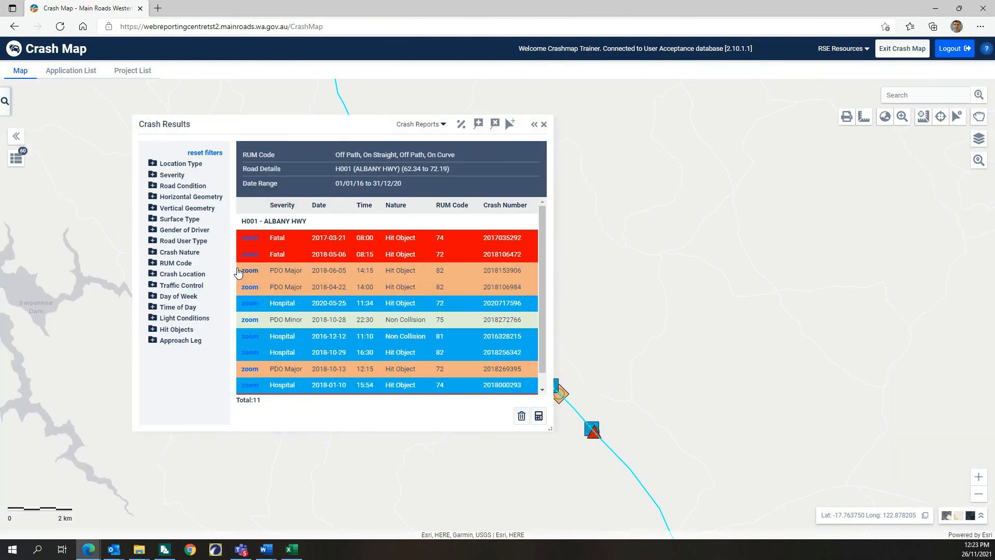
{"action": "mouse_move", "coordinate": [362, 127]}
{"action": "left_mouse_down"}
{"action": "mouse_move", "coordinate": [283, 137]}
{"action": "mouse_move", "coordinate": [164, 132]}
{"action": "mouse_move", "coordinate": [278, 128]}
{"action": "left_mouse_up"}
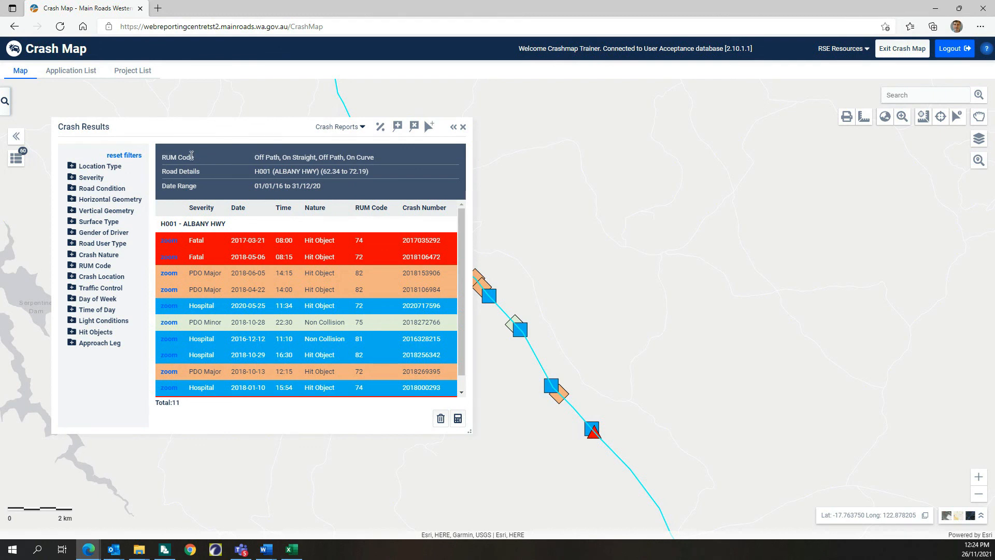
{"action": "left_click", "coordinate": [463, 128]}
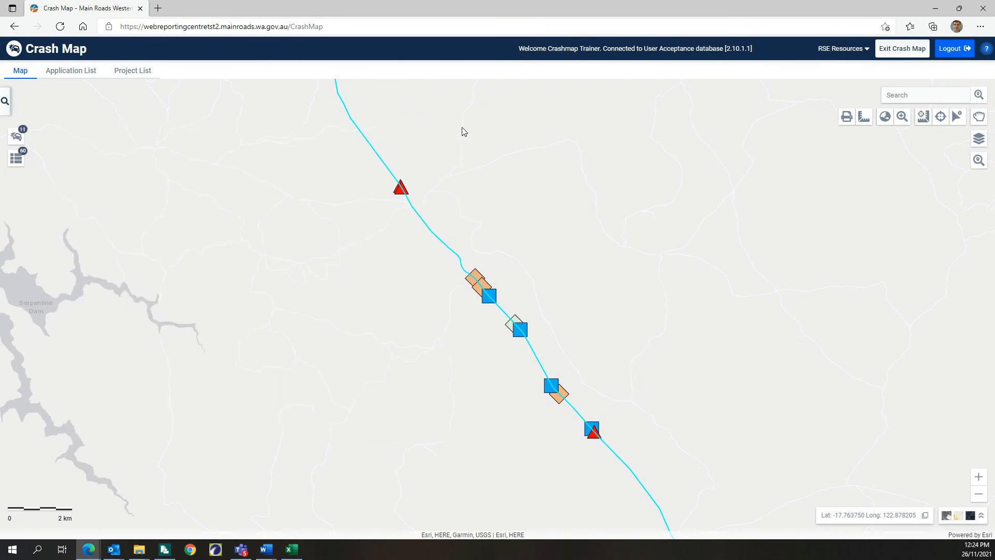
View the saved queries available to the Cluster query and close the list without loading or deleting any
{"action": "left_click", "coordinate": [6, 108]}
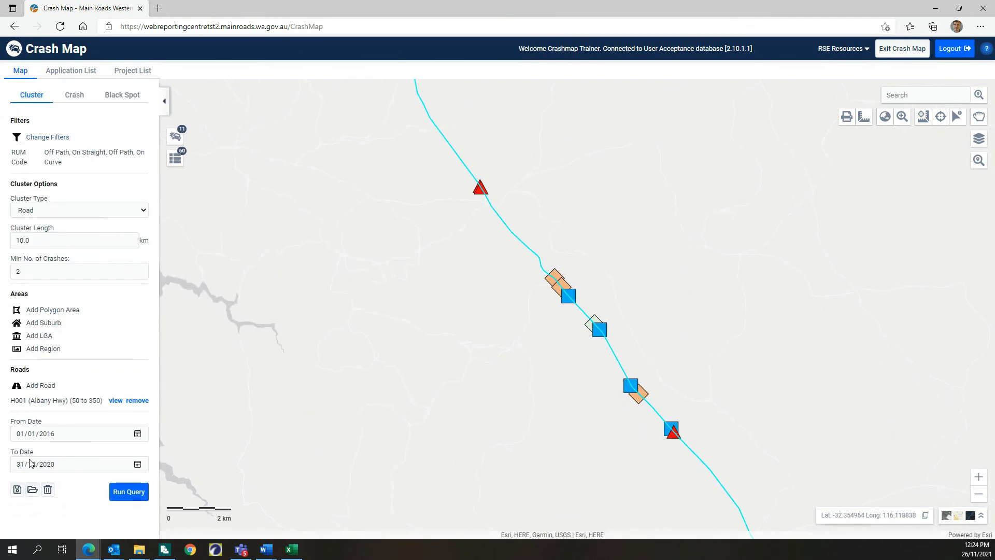
{"action": "left_click", "coordinate": [33, 491]}
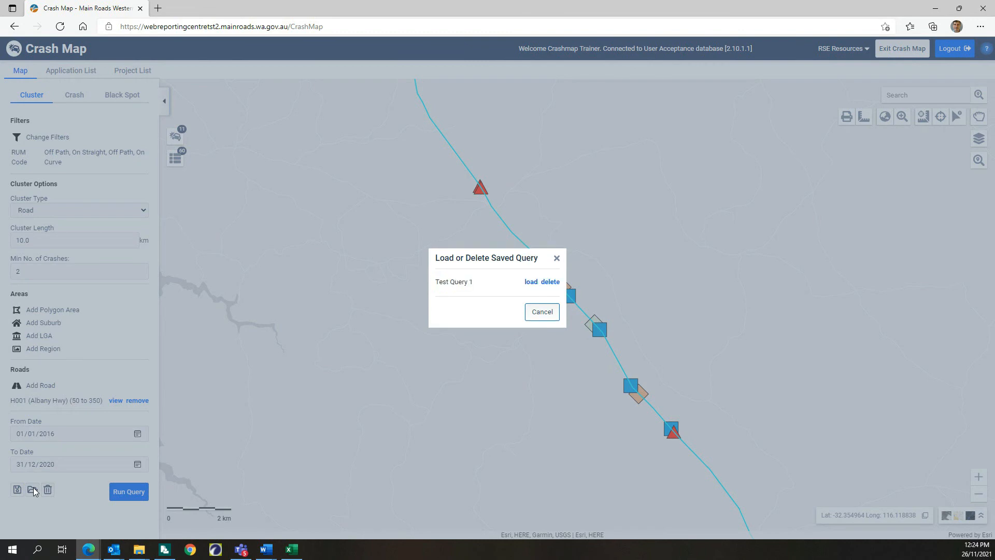
{"action": "left_click", "coordinate": [557, 259]}
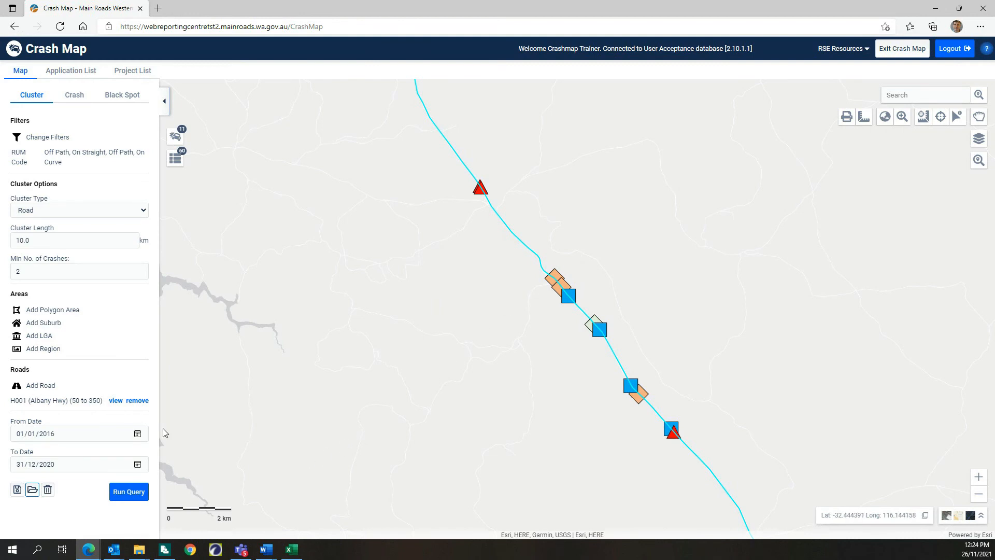